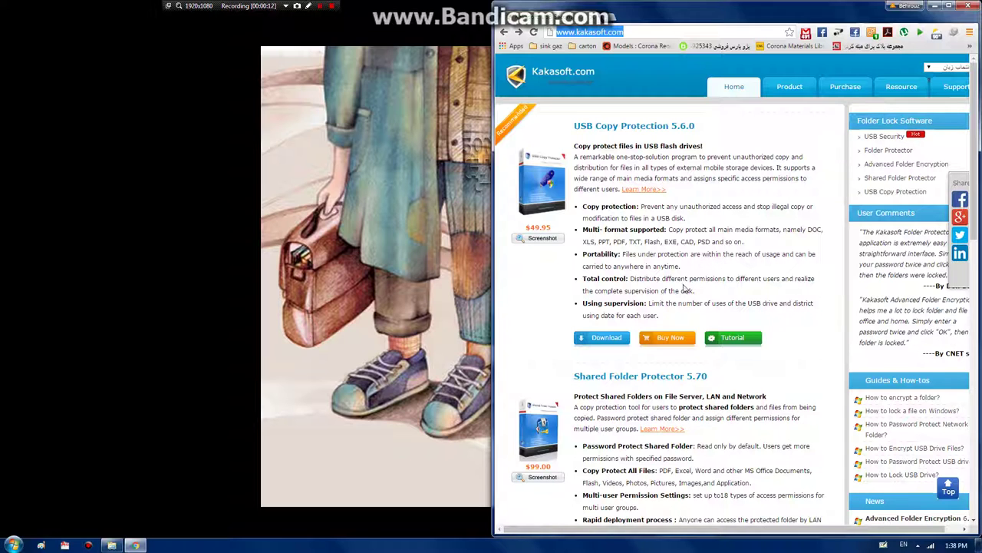
Scroll to the Shared Folder Protector 5.70 listing and highlight its $99.00 price
scroll(572, 238, down, 2)
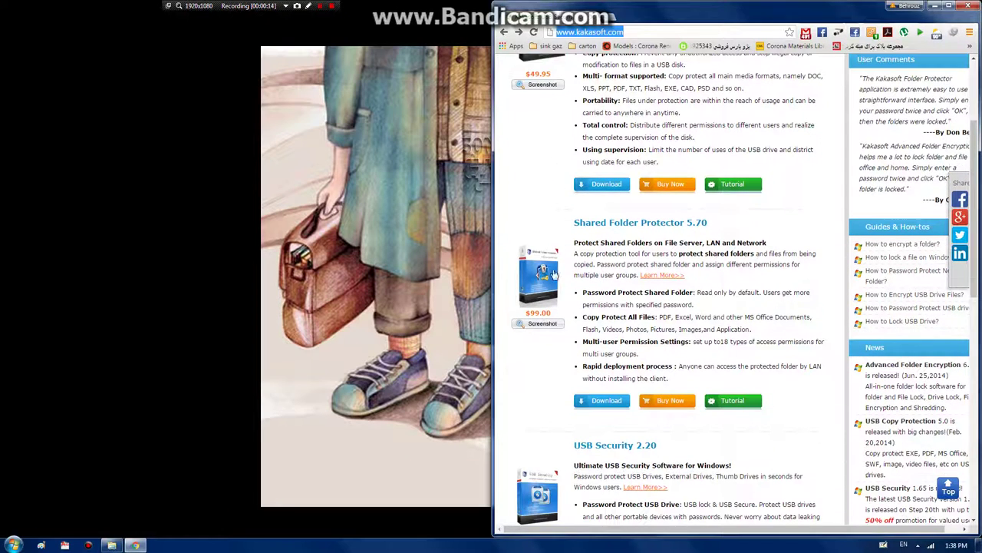
click(543, 312)
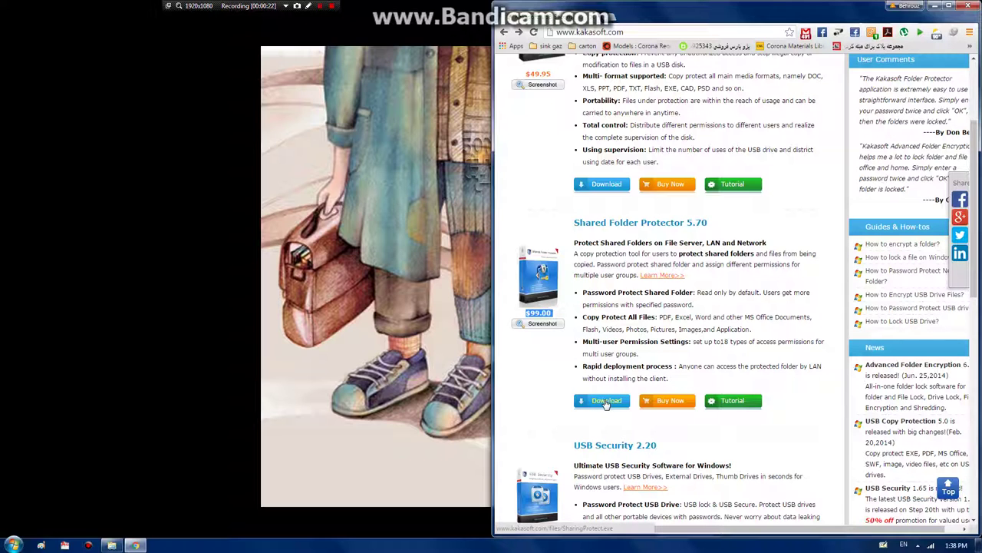
Run SharingProtect.exe and install it with the default location and Start menu folder
mouse_move(112, 547)
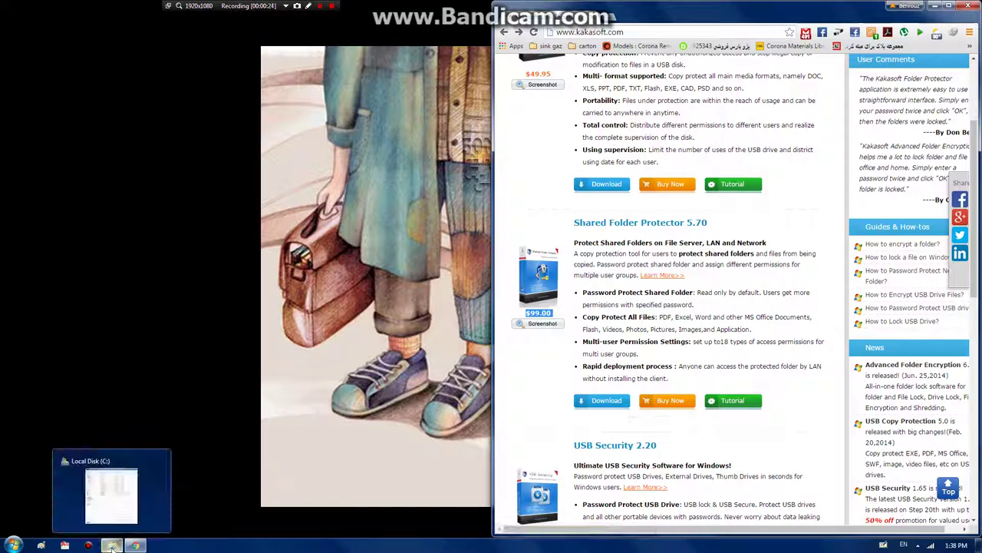
click(111, 495)
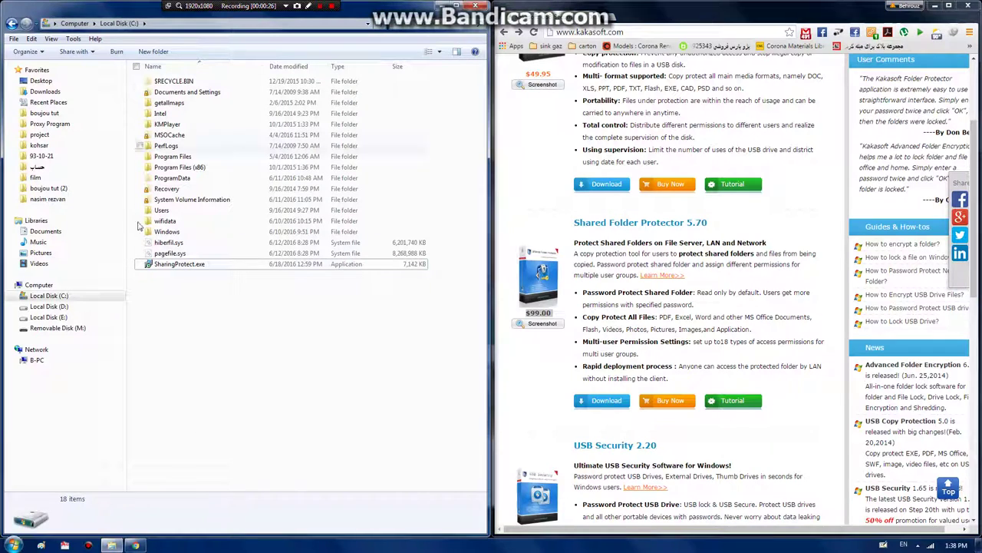
double_click(157, 266)
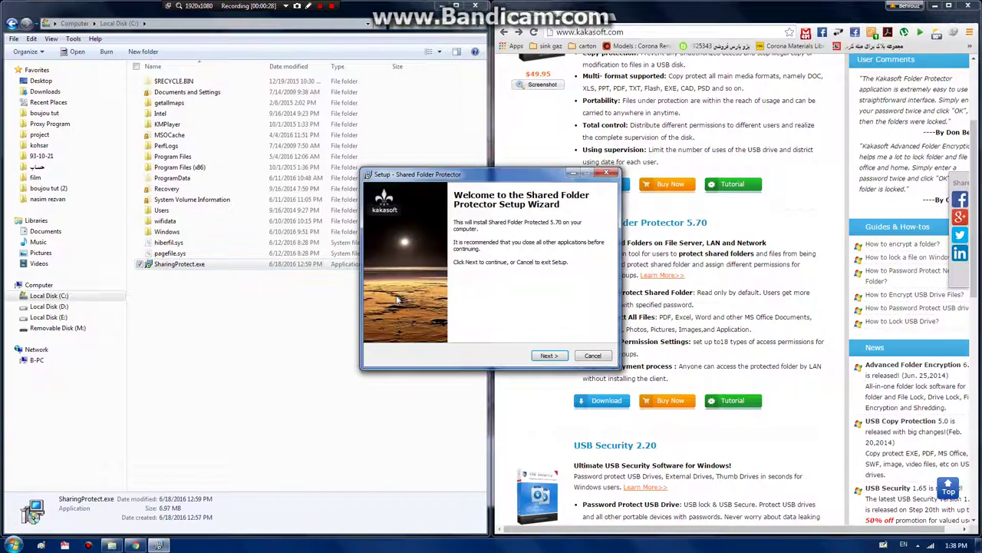
click(545, 356)
click(545, 356)
click(545, 356)
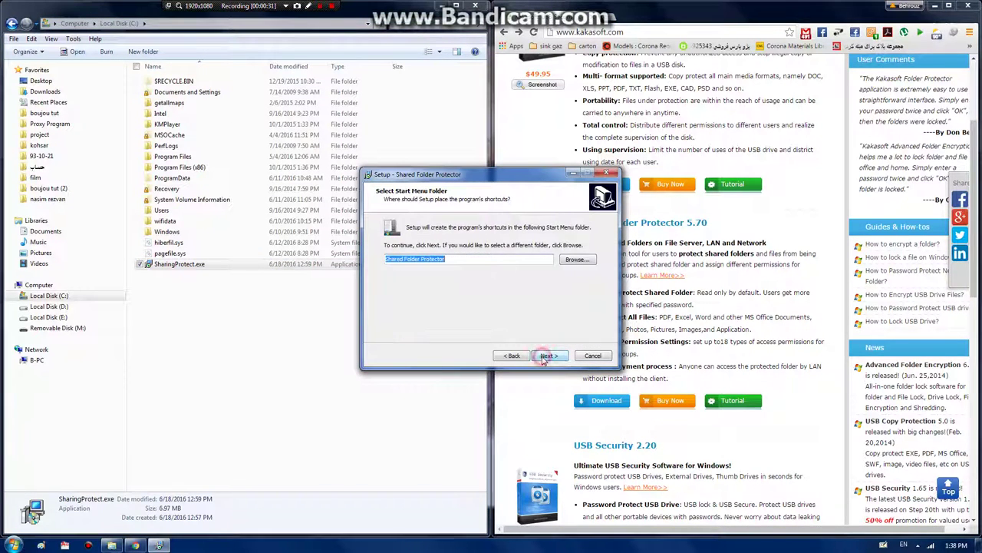
click(545, 356)
click(545, 356)
click(547, 356)
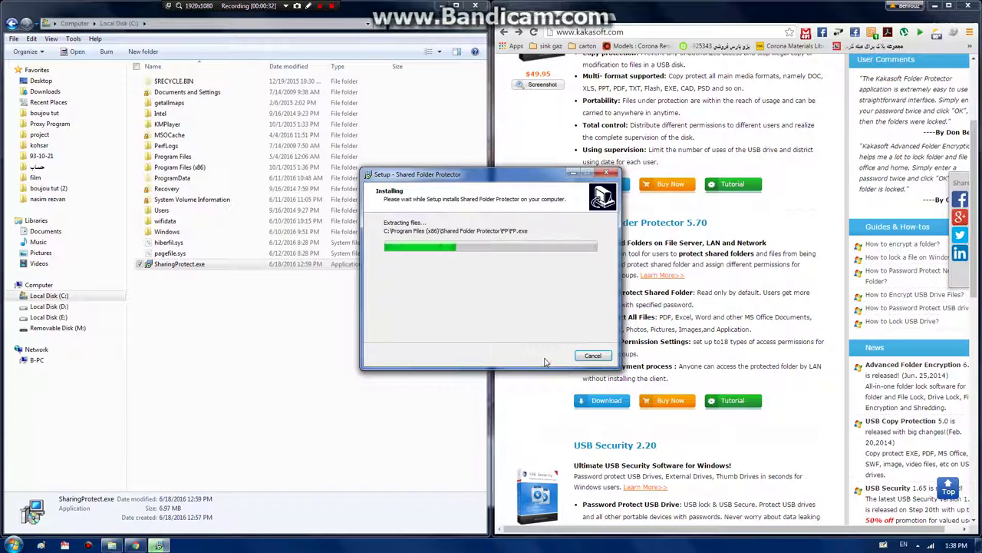
Finish setup without opening the User Guide and acknowledge the trial-expired message
click(473, 277)
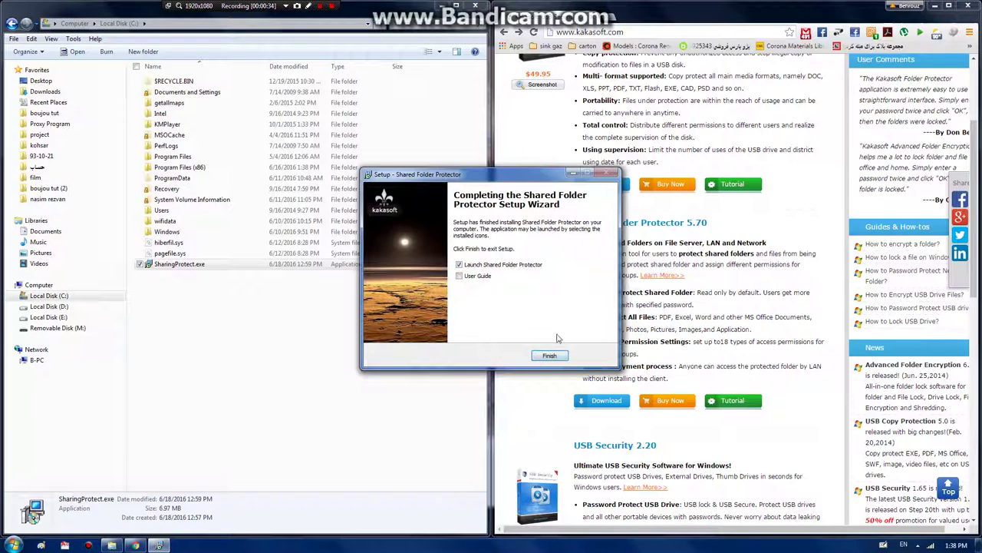
click(549, 356)
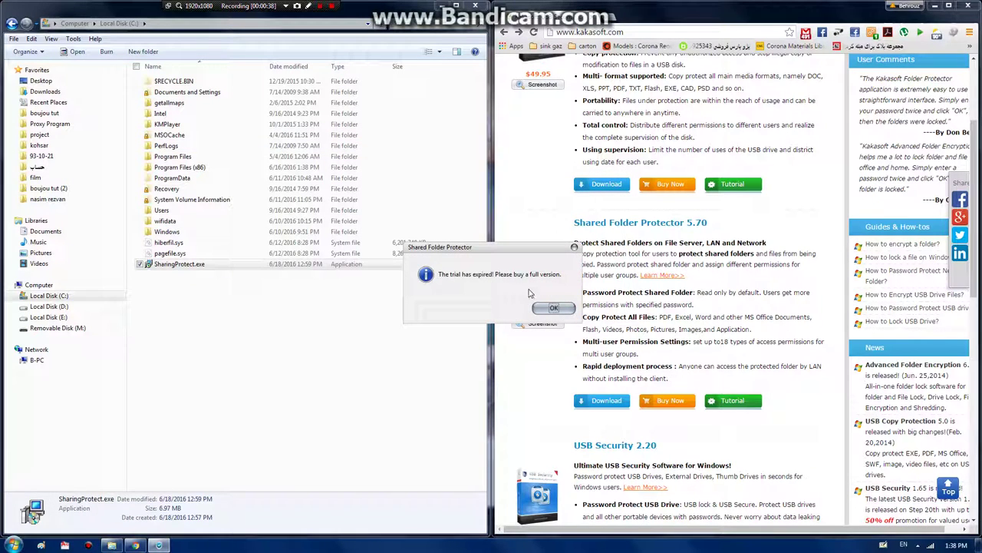
click(549, 309)
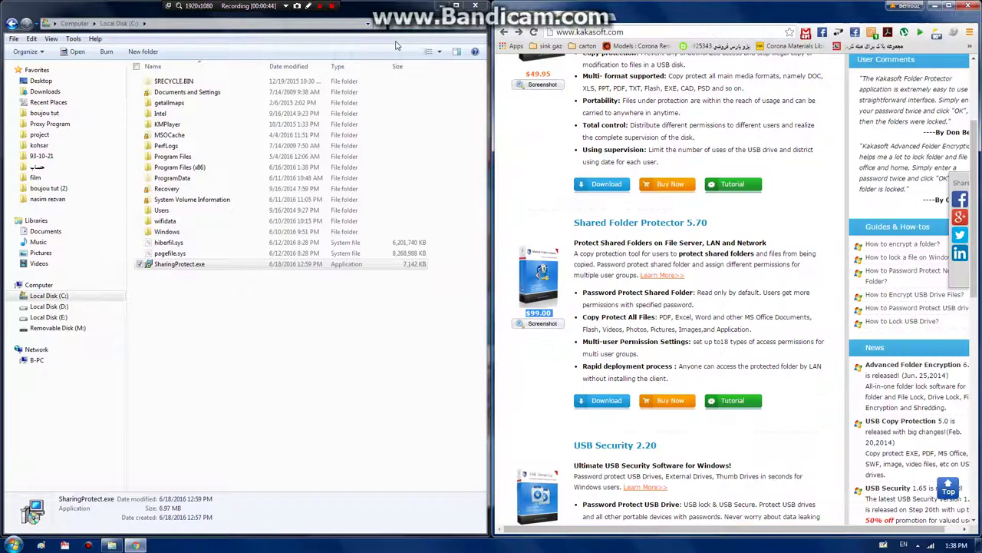
Change the system date to 1 September 2015 through the taskbar clock settings and confirm
click(475, 6)
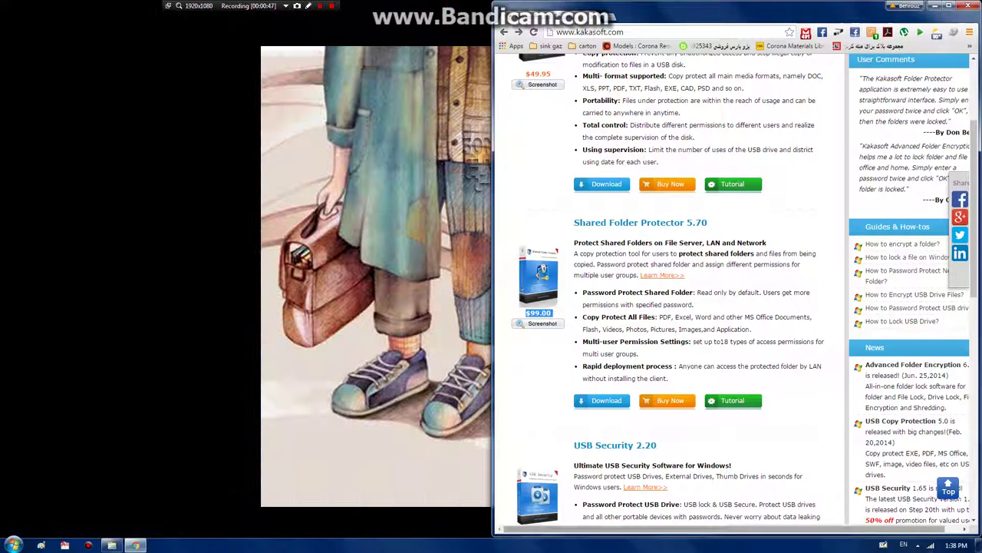
click(956, 545)
click(911, 518)
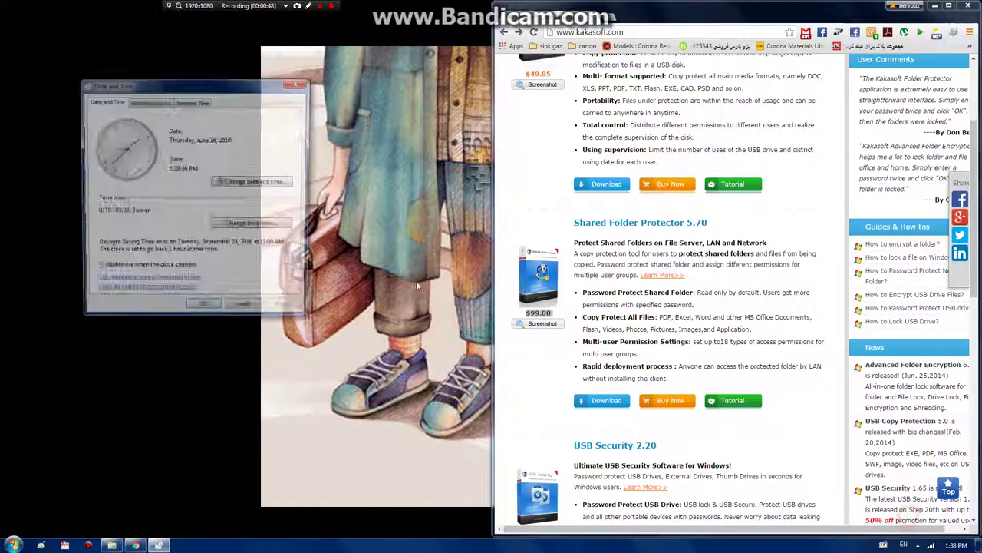
click(250, 186)
click(99, 151)
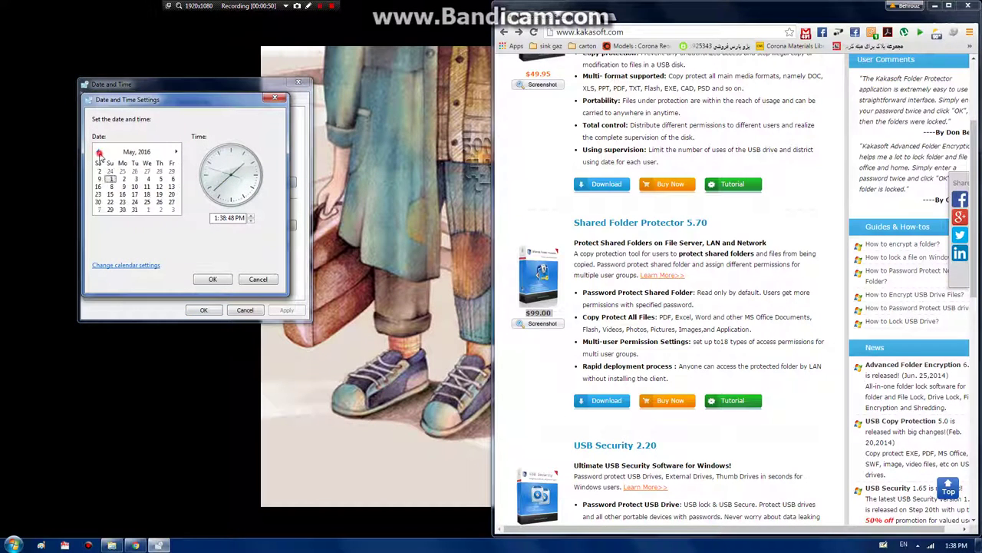
double_click(98, 152)
double_click(98, 152)
double_click(98, 152)
double_click(98, 151)
click(124, 170)
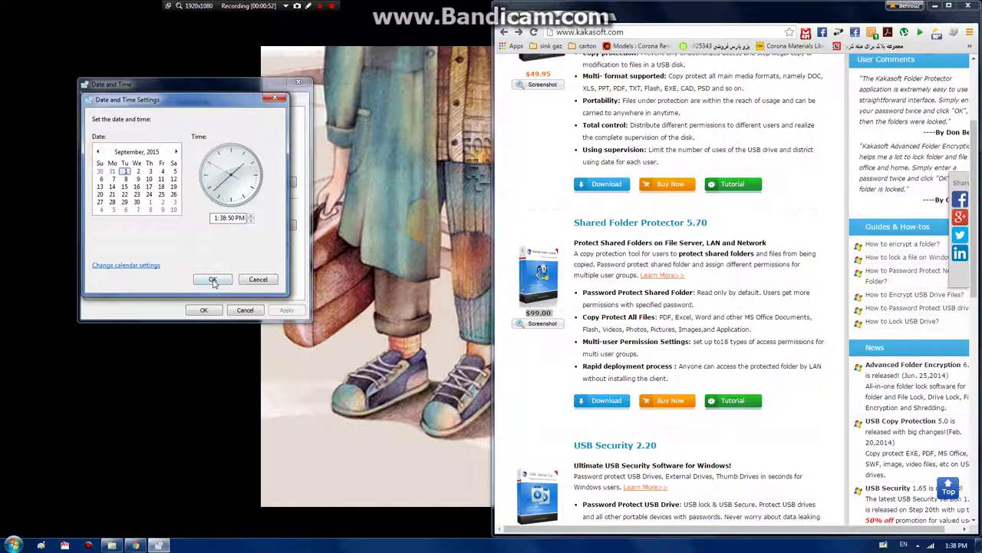
click(212, 279)
click(204, 309)
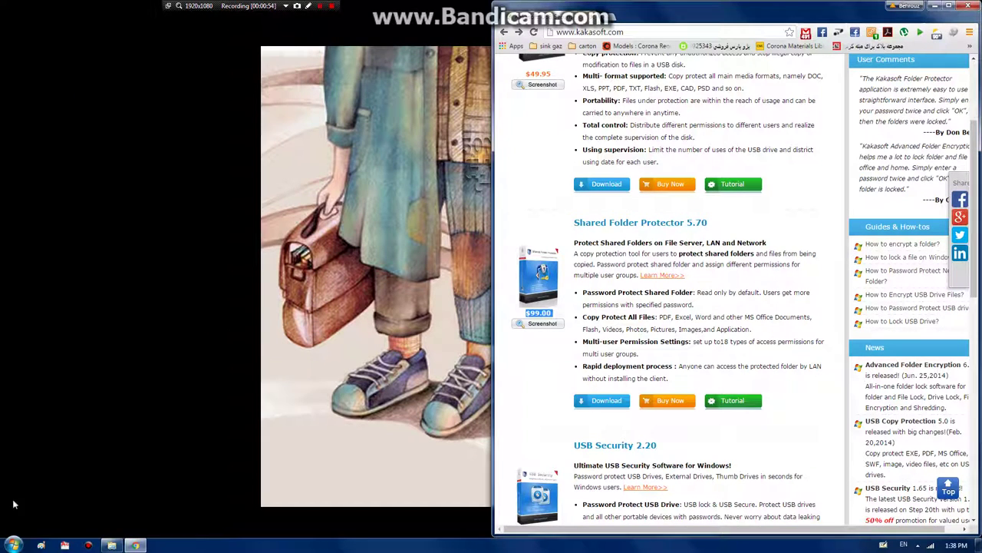
click(13, 544)
Launch Shared Folder Protector from All Programs and accept its 5-day trial notice
click(27, 501)
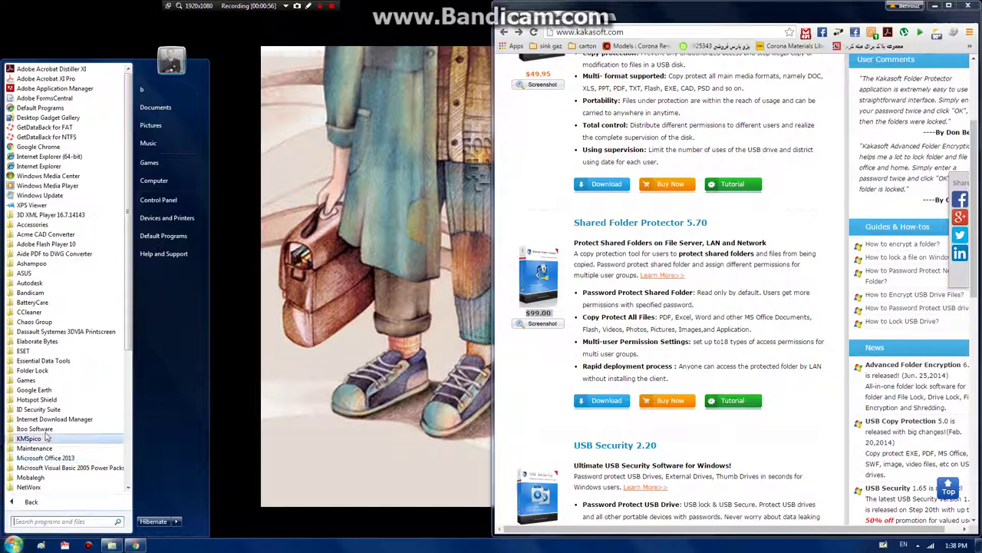
scroll(46, 438, down, 7)
click(40, 332)
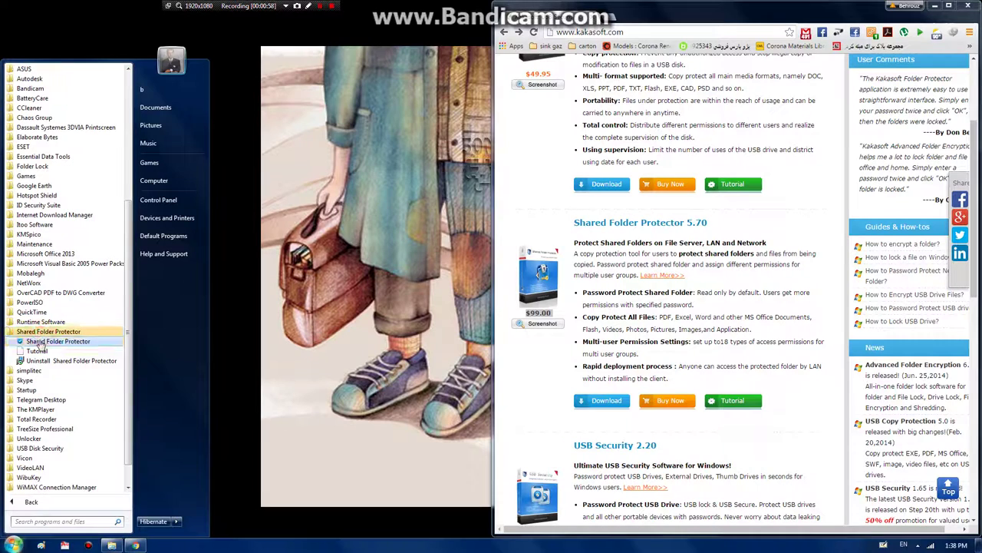
click(40, 342)
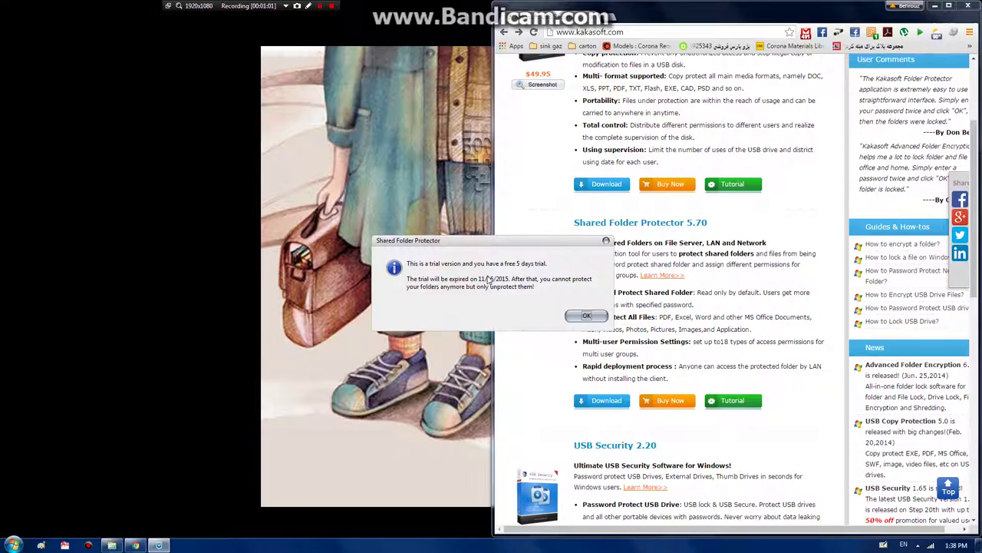
click(935, 8)
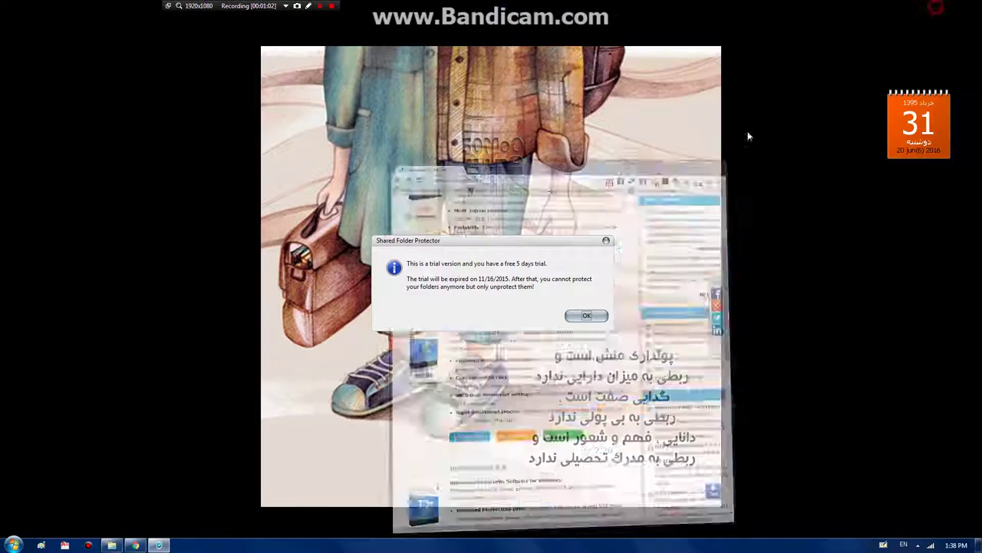
click(587, 315)
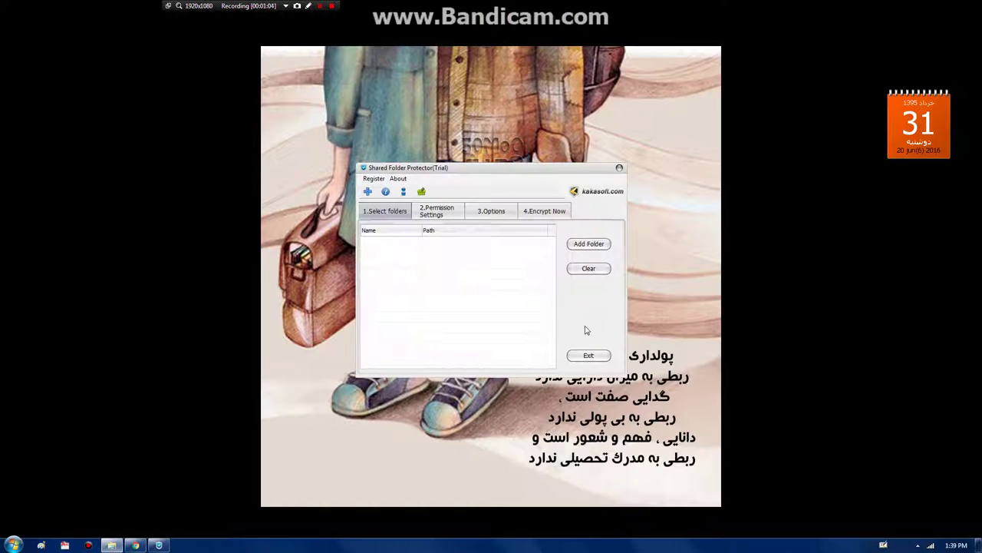
click(111, 544)
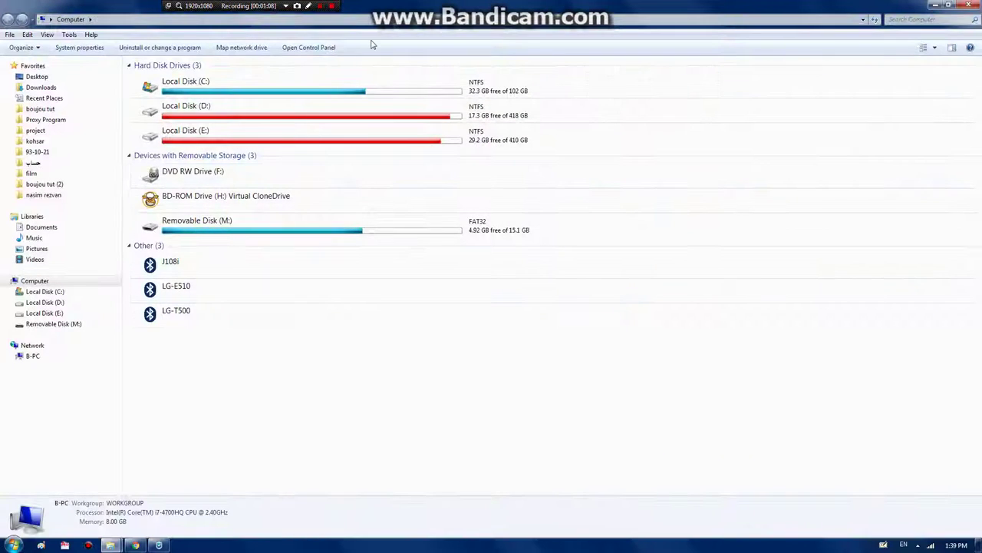
Snap Explorer to the right half and open Removable Disk (M:) beside Shared Folder Protector
key(super+Right)
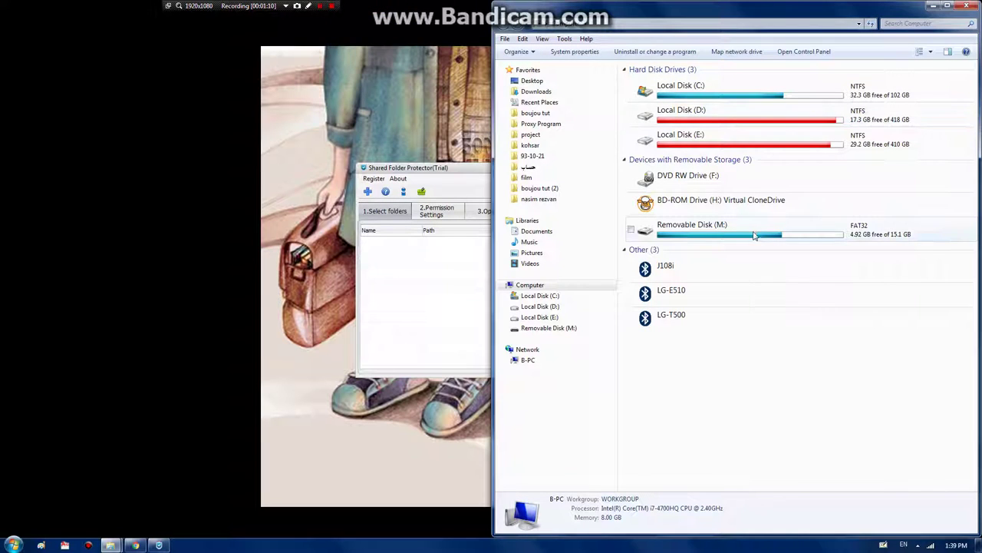
double_click(748, 236)
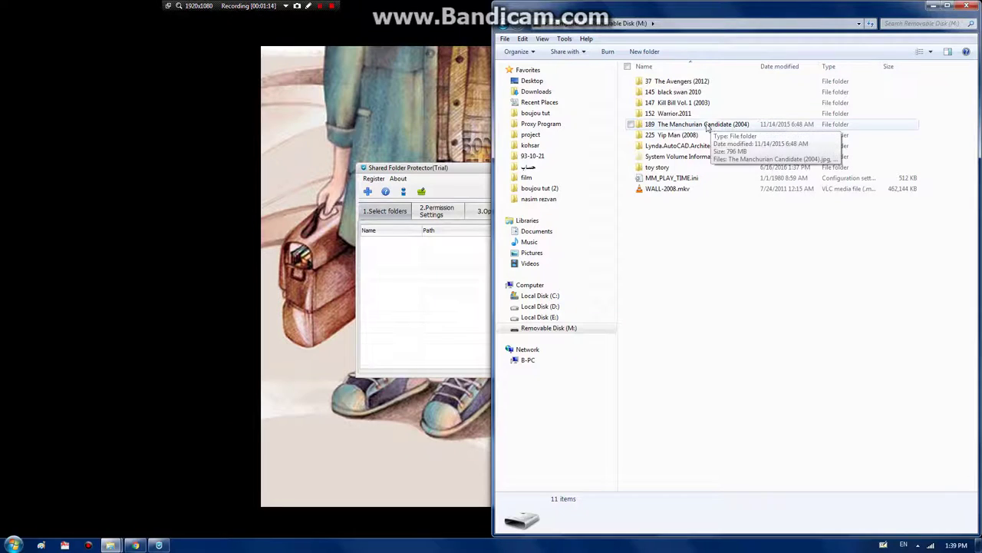
click(470, 172)
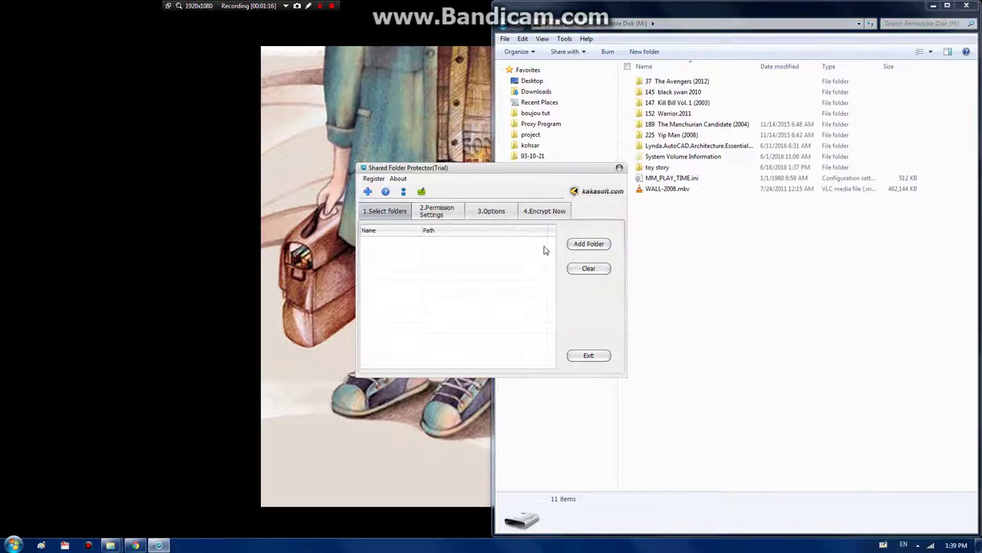
Start Add Folder and look through the drive's toy story and 145 black swan 2010 folders
click(587, 244)
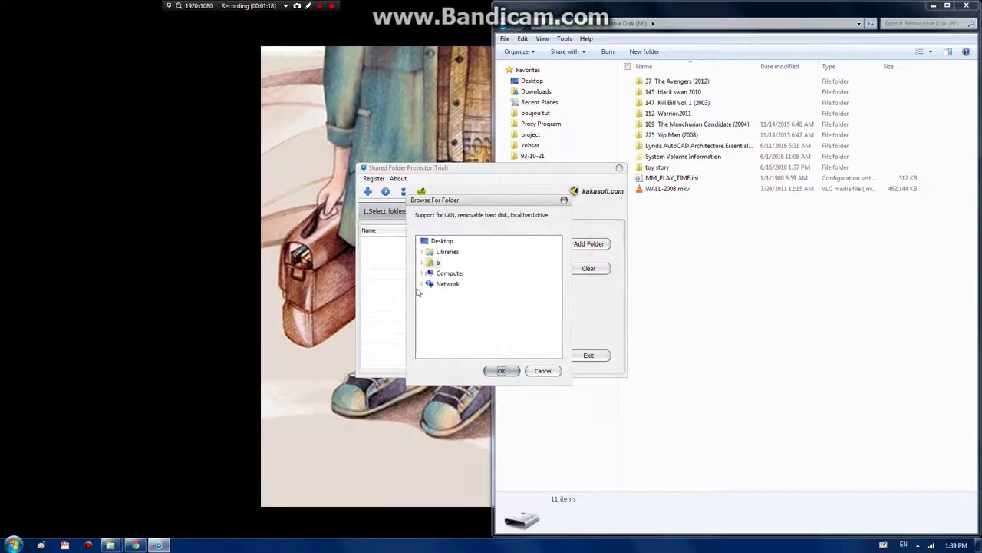
double_click(657, 166)
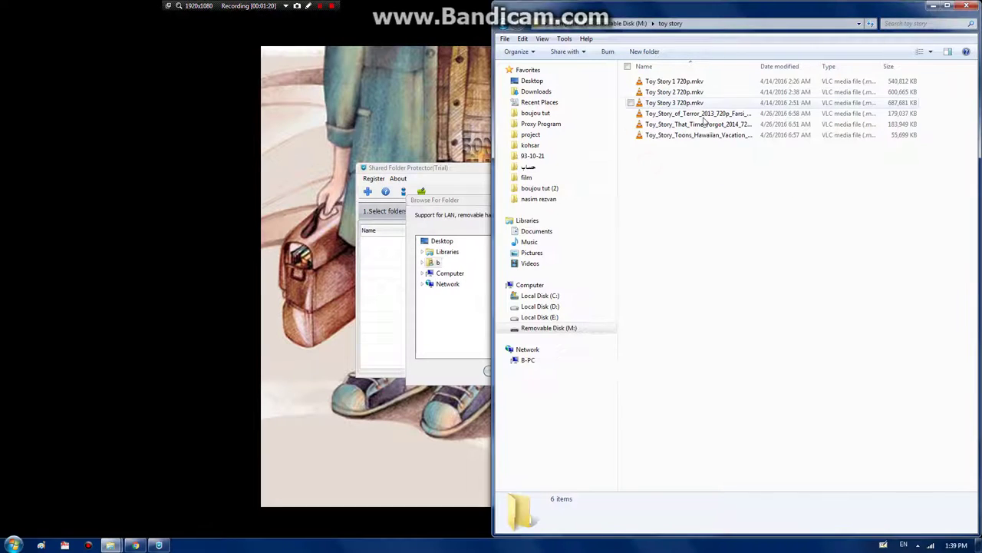
key(BackSpace)
key(Up)
key(Up)
key(Up)
key(Up)
key(Up)
key(Up)
key(Up)
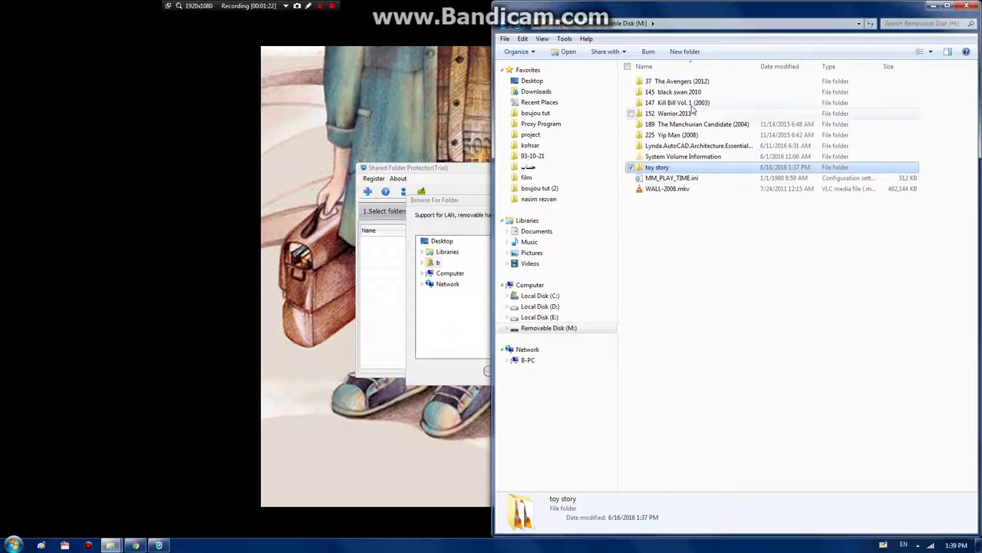
key(Return)
click(505, 23)
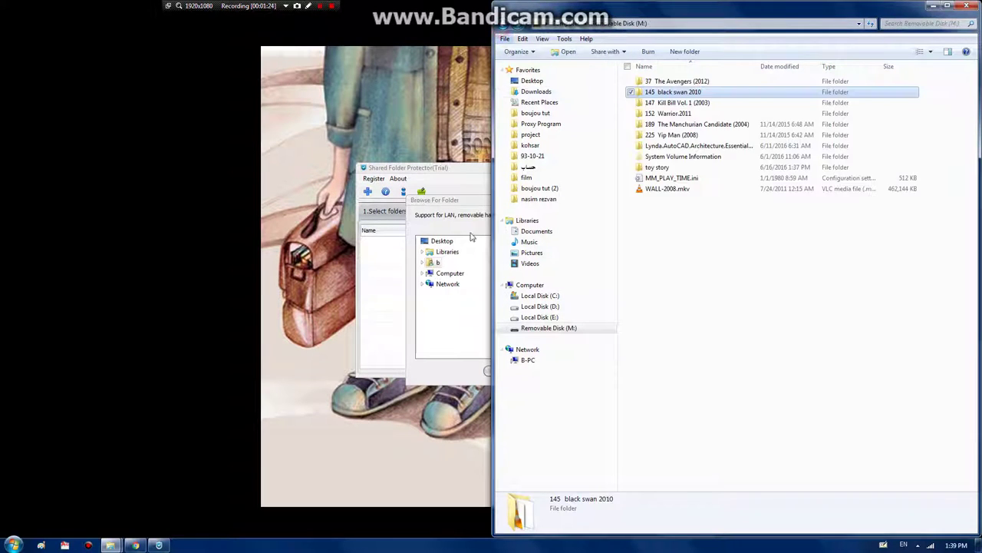
click(674, 251)
Select Removable Disk (M:) under Computer and add it as the location to protect
click(454, 203)
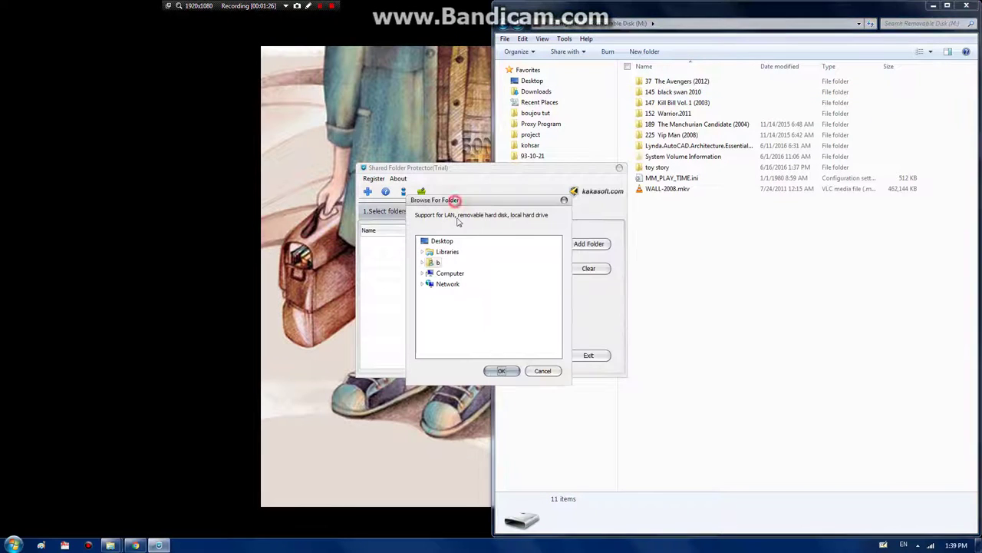
double_click(445, 274)
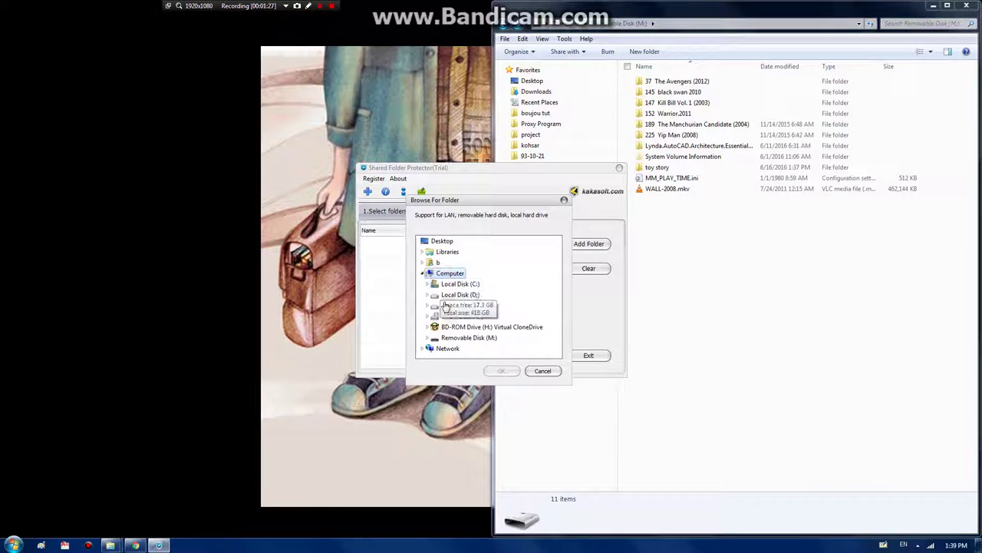
click(464, 338)
click(501, 371)
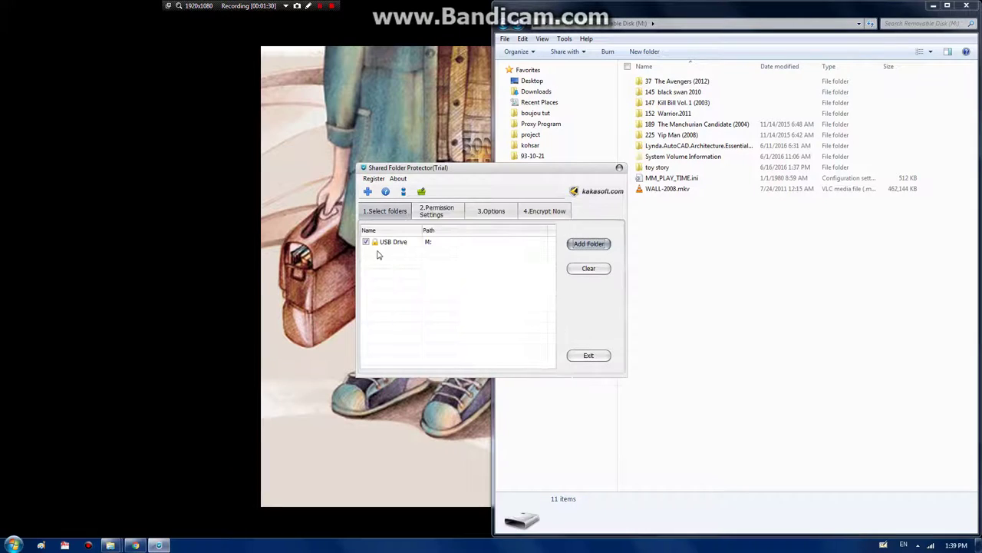
Give User1 Full Access with a required password, then view the Normal-strength encryption options
click(432, 213)
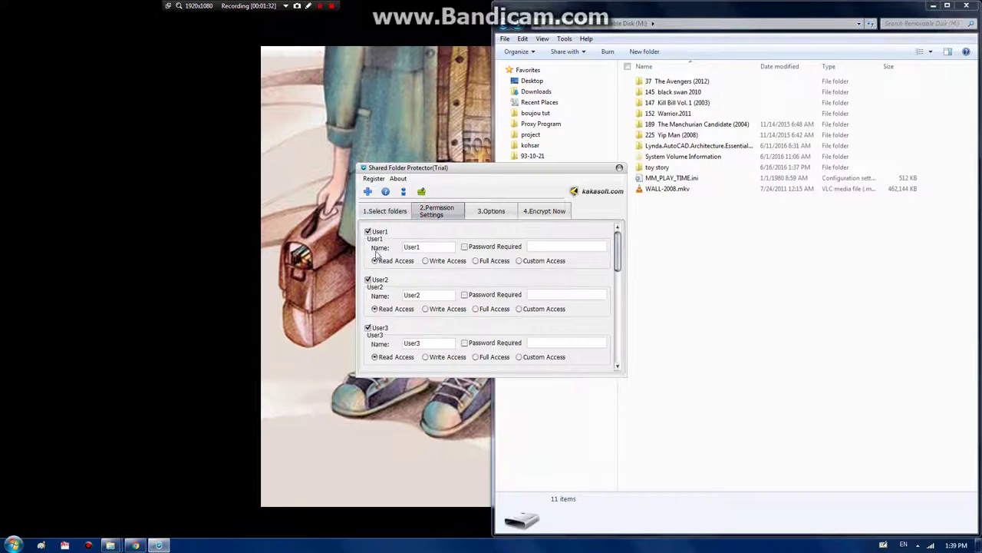
click(491, 247)
click(489, 214)
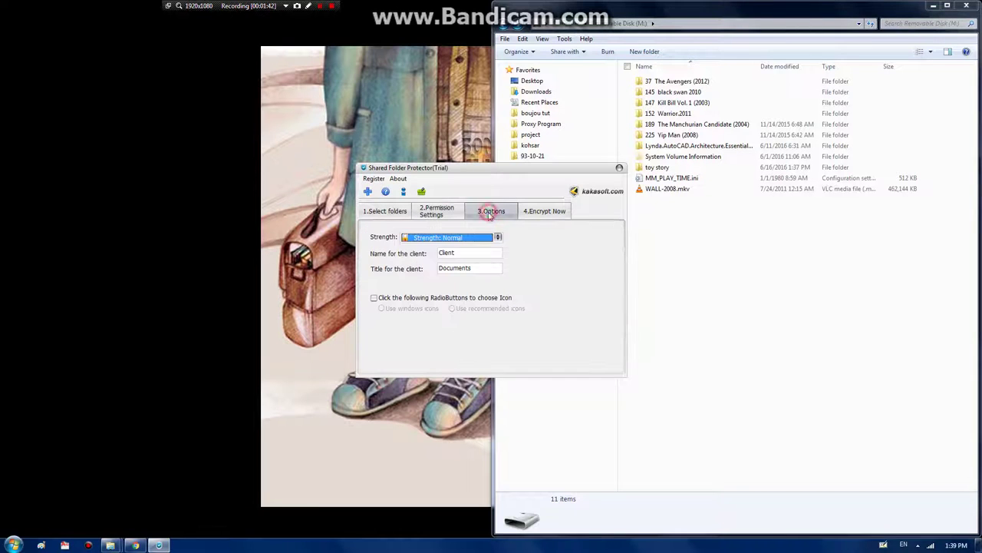
Encrypt drive M: with a confirmed administrator password, then close the program after success
click(534, 215)
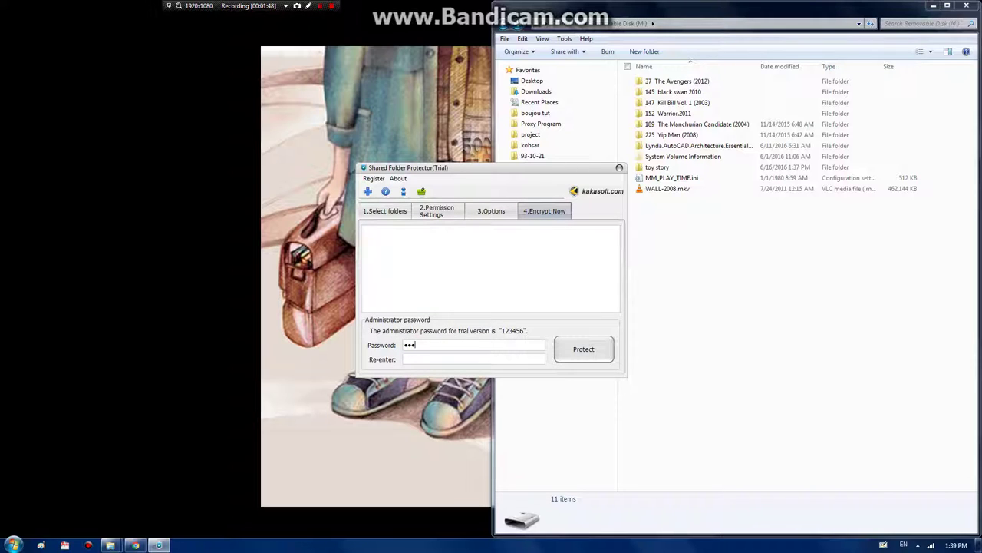
click(415, 358)
click(573, 352)
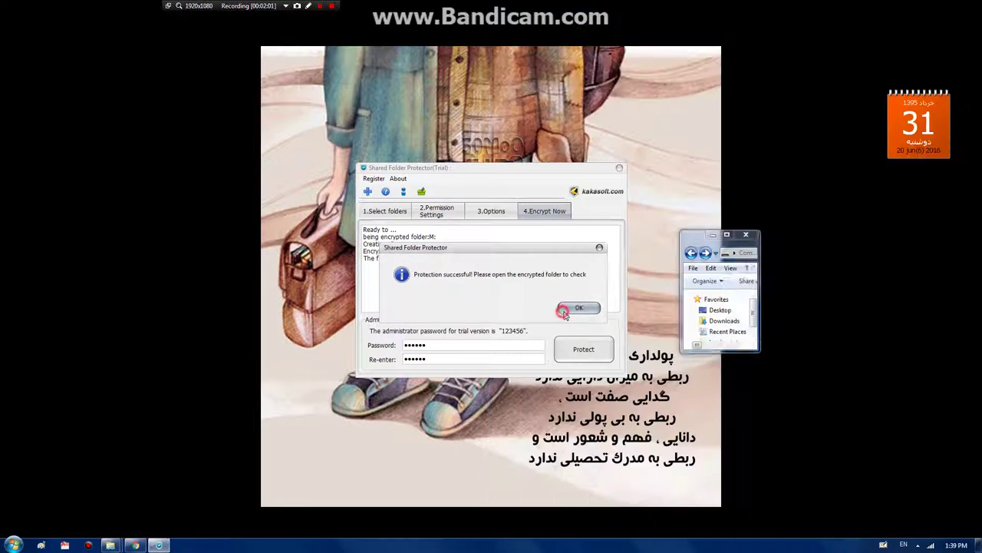
click(579, 308)
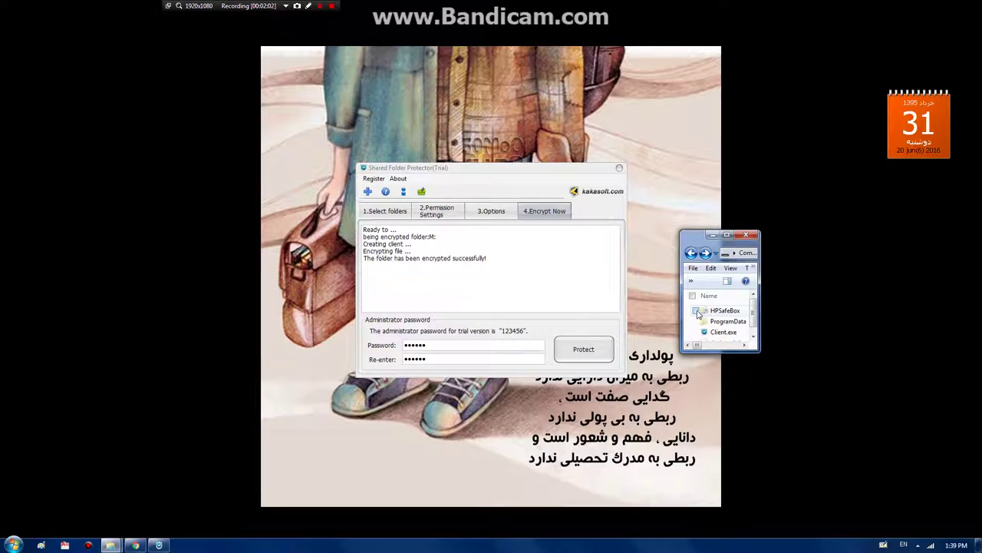
click(619, 169)
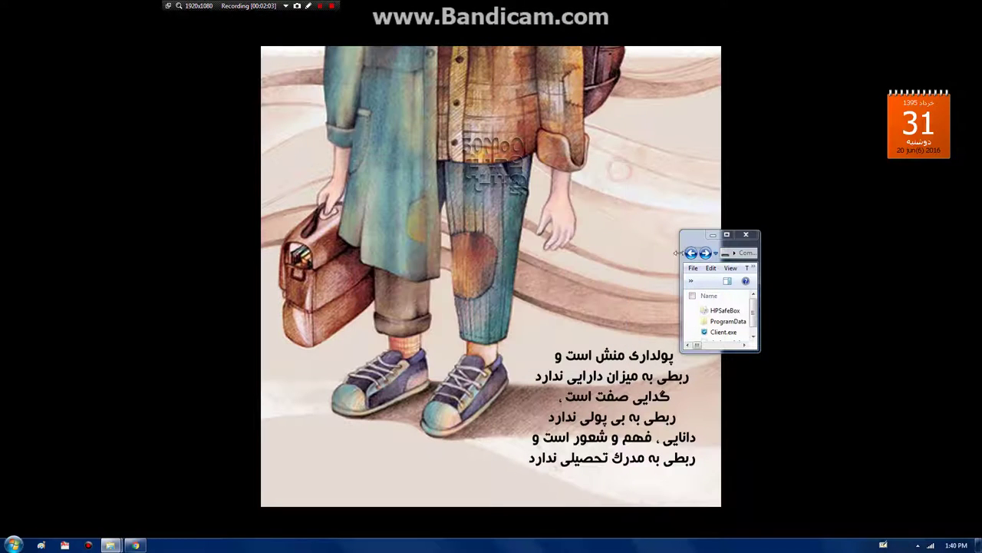
click(726, 235)
key(super+Right)
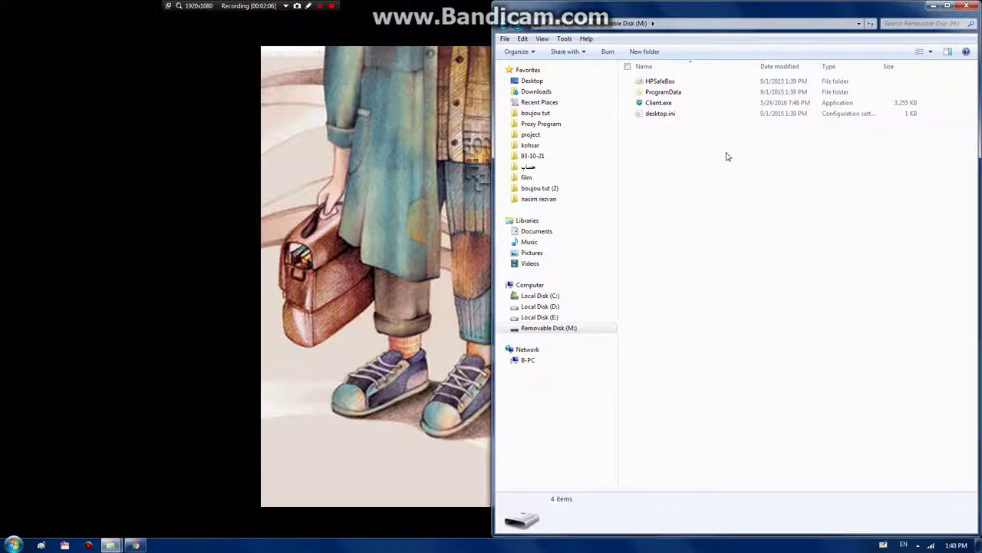
Try Client.exe on drive M:, cancel its login, and start TreeSize Professional
double_click(658, 102)
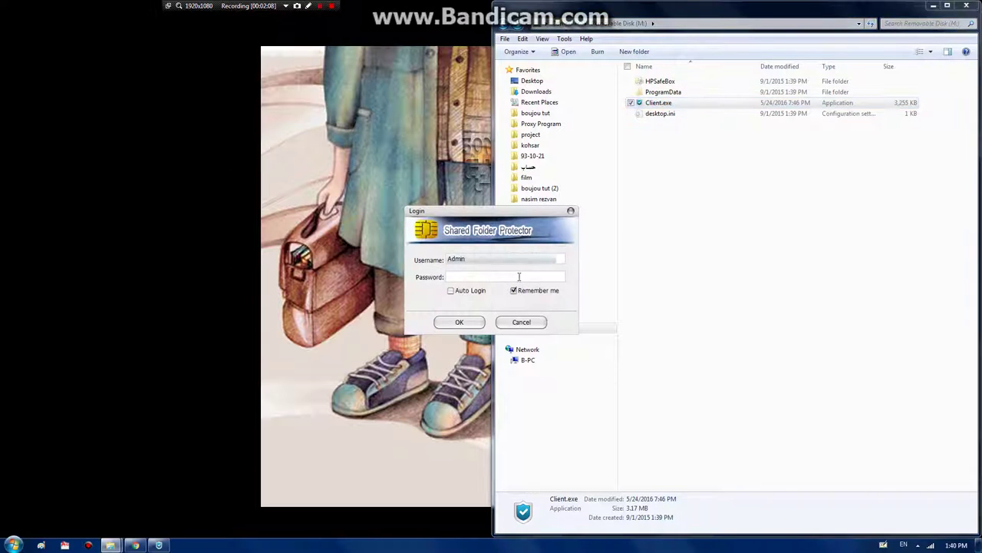
click(521, 322)
click(13, 544)
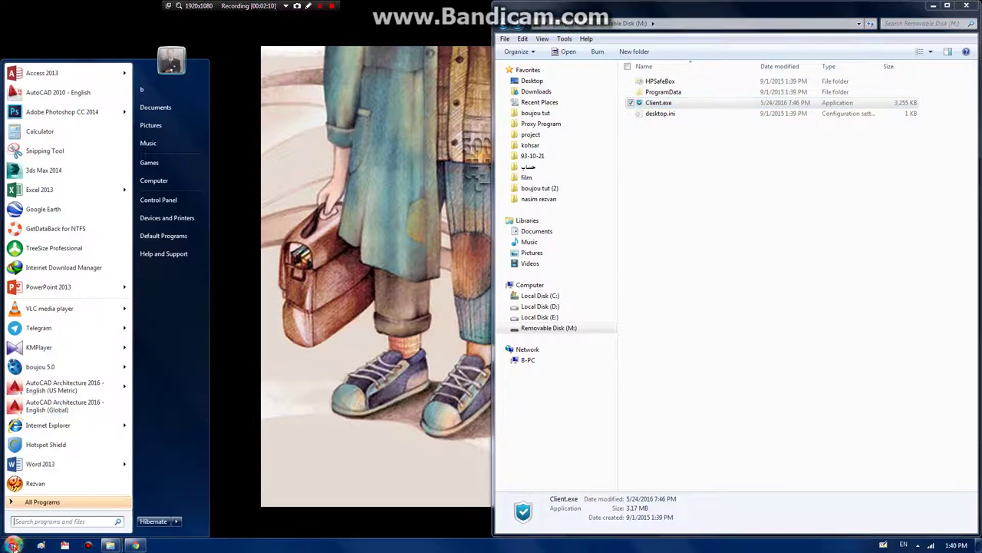
click(35, 253)
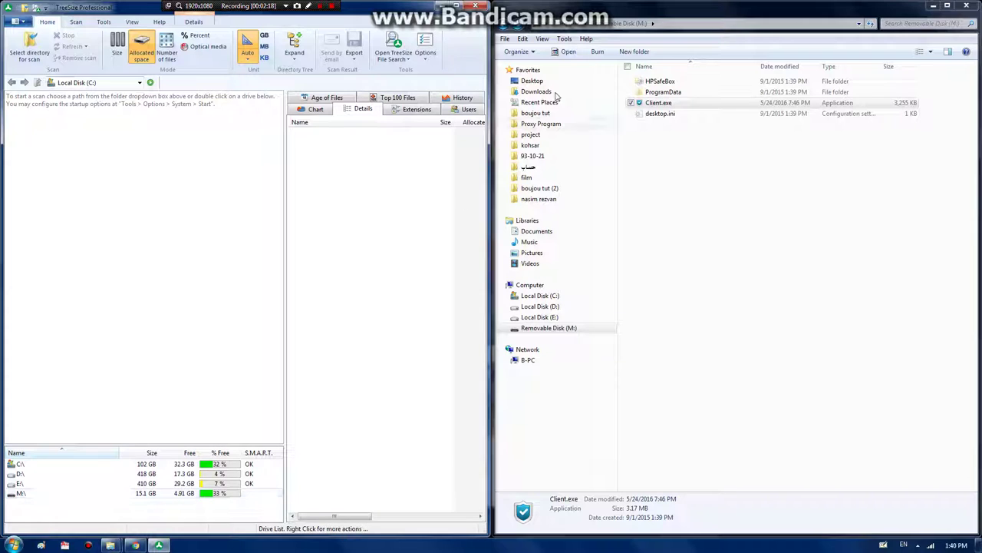
Scan M: and expand HPSafeBox > Important Folder > Com1 > NLLastF to open toy story
double_click(62, 493)
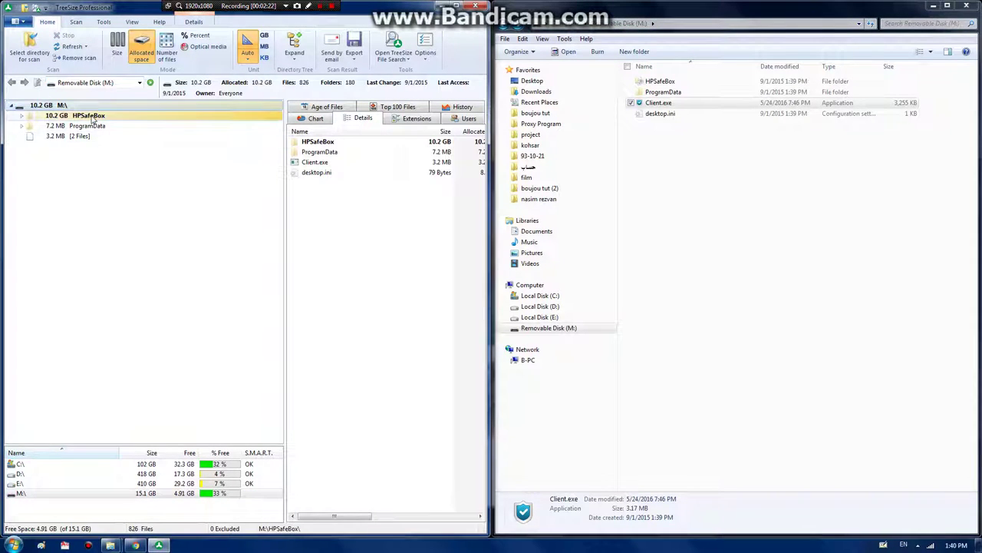
double_click(89, 115)
double_click(99, 125)
double_click(99, 136)
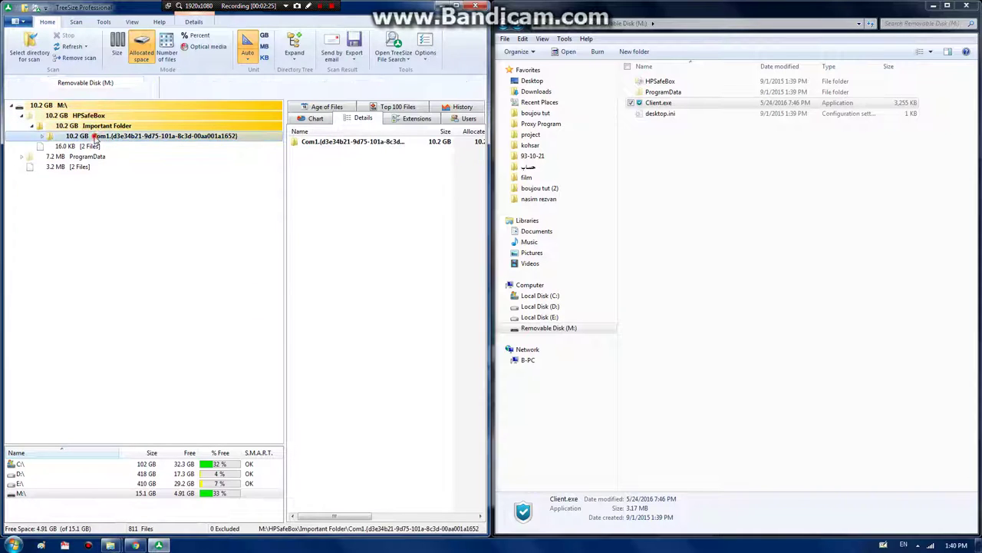
double_click(106, 146)
double_click(115, 157)
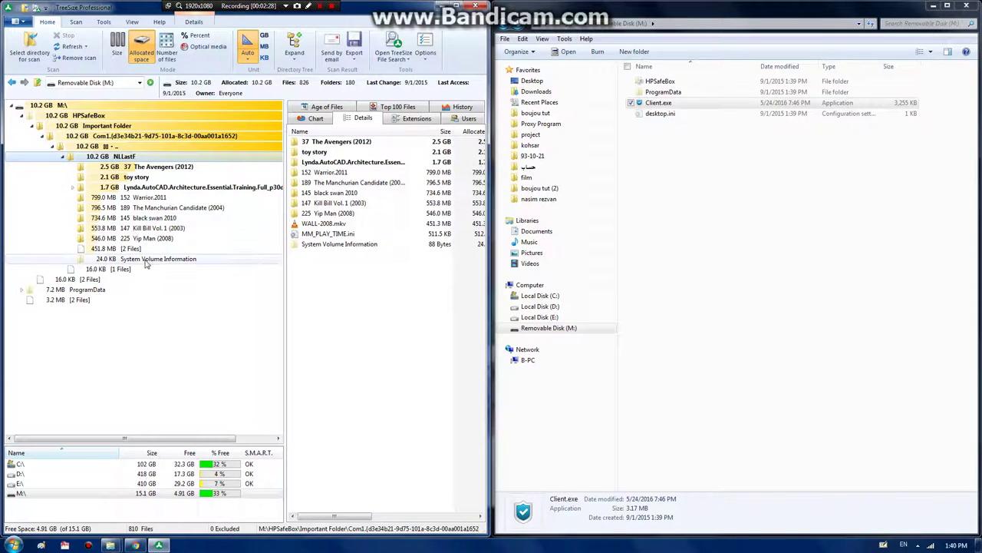
mouse_move(146, 264)
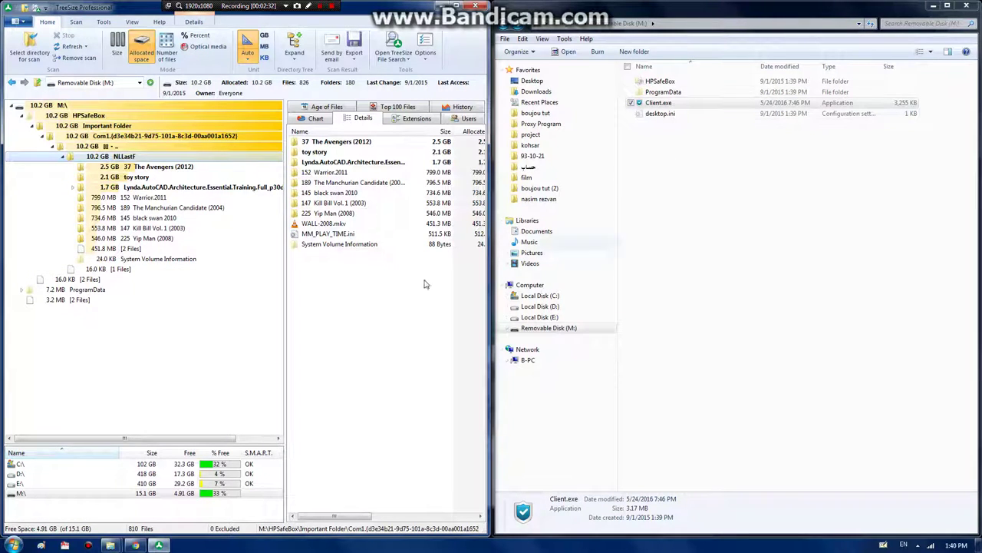
double_click(123, 178)
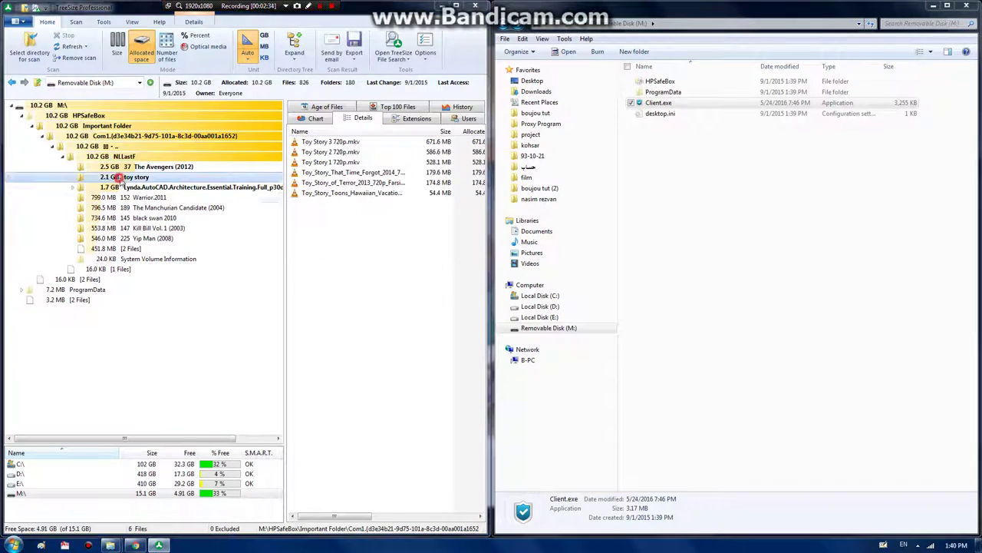
right_click(702, 252)
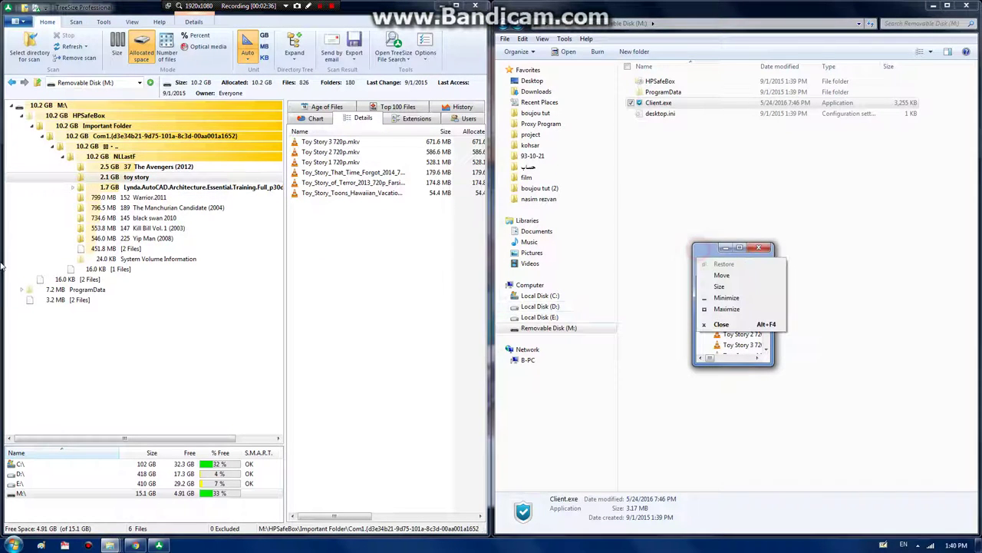
click(726, 309)
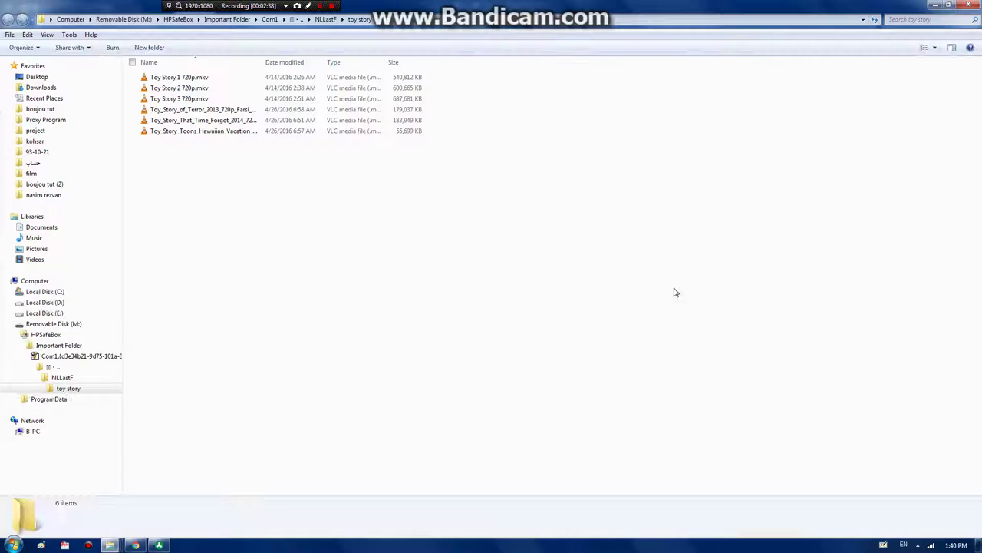
drag(430, 7, 2, 192)
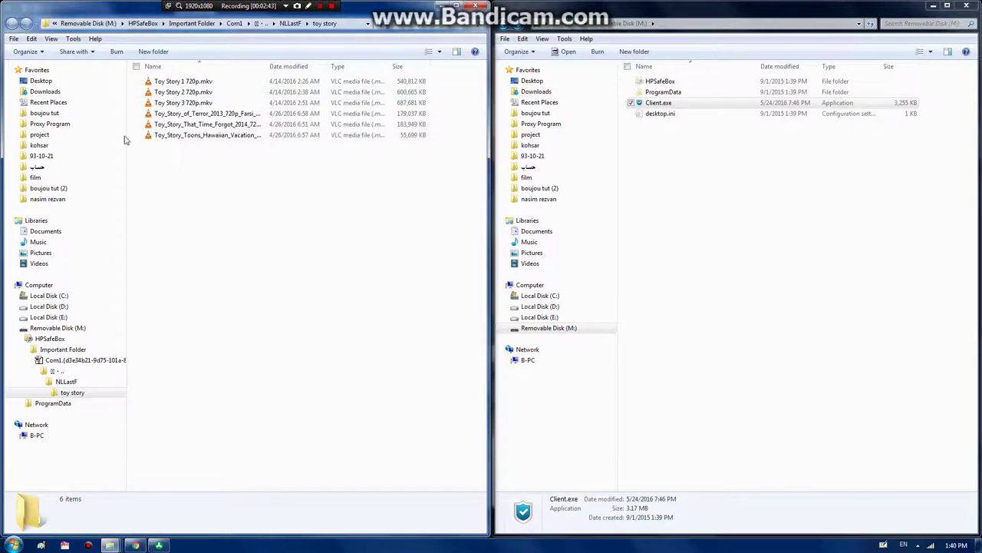
double_click(187, 135)
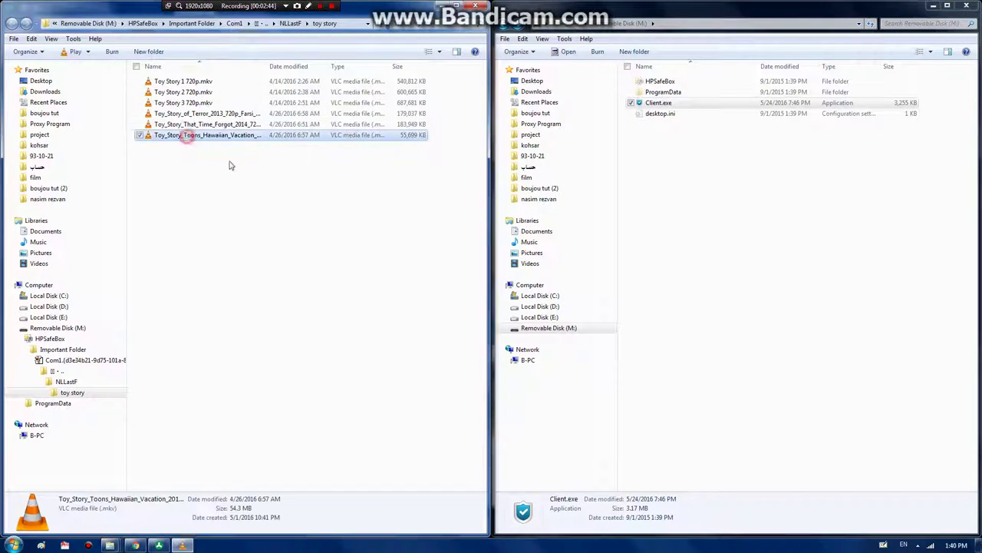
key(super+Right)
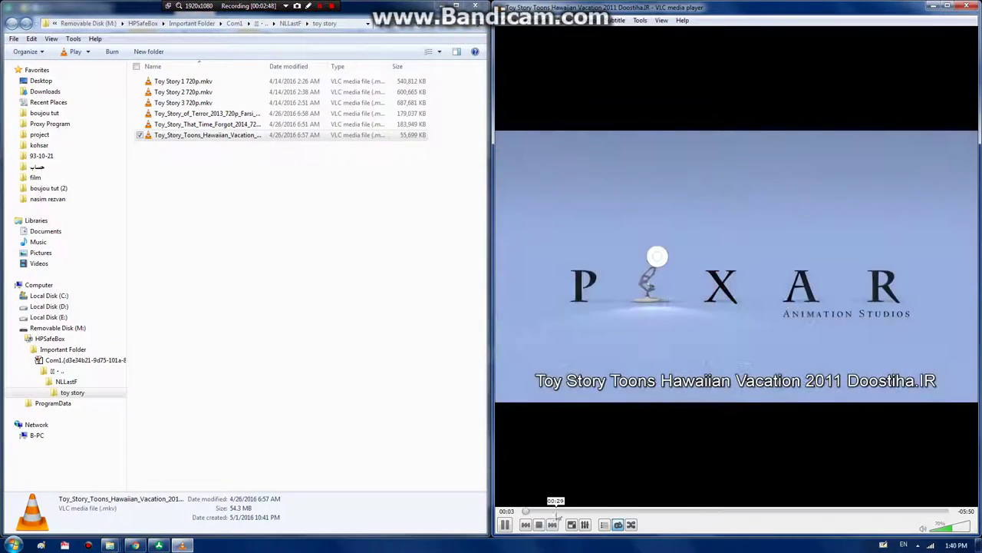
drag(557, 511, 671, 512)
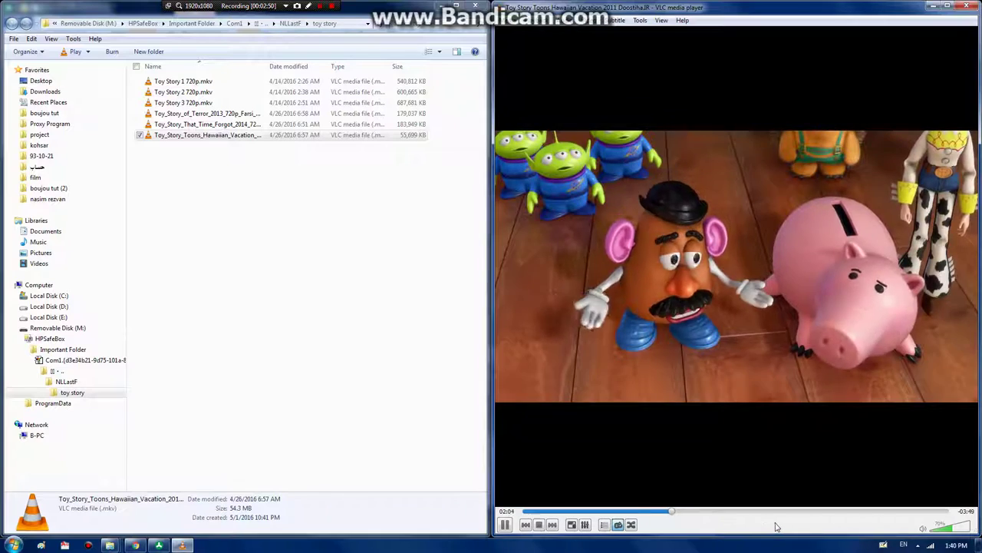
click(766, 511)
click(836, 511)
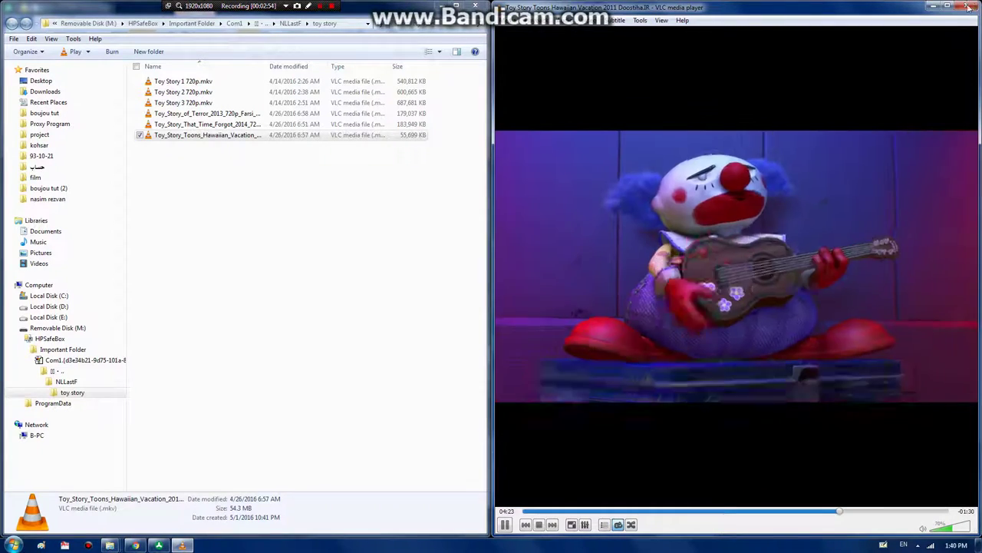
key(alt+F4)
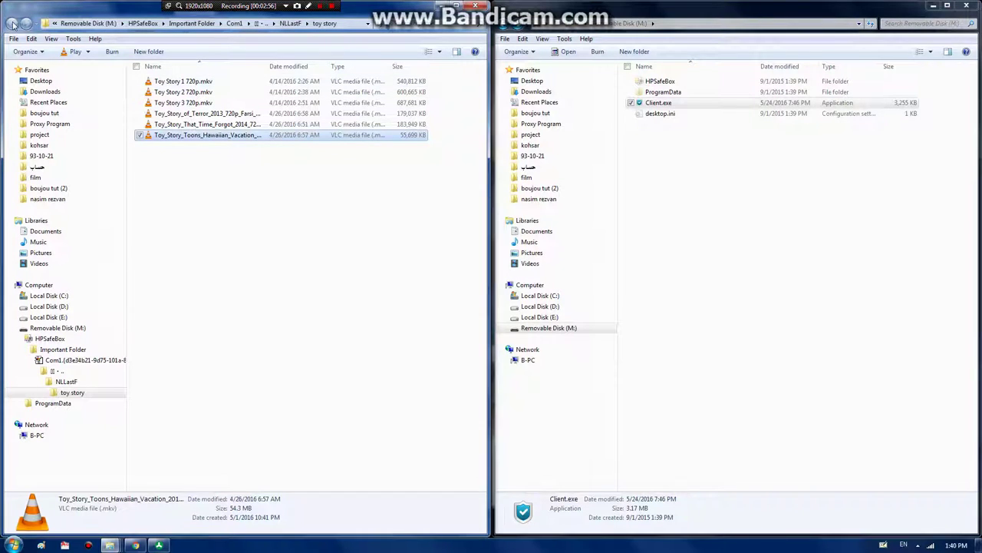
From TreeSize, open The Manchurian Candidate (2004) folder, play its .mkv, then close both
key(alt+Tab)
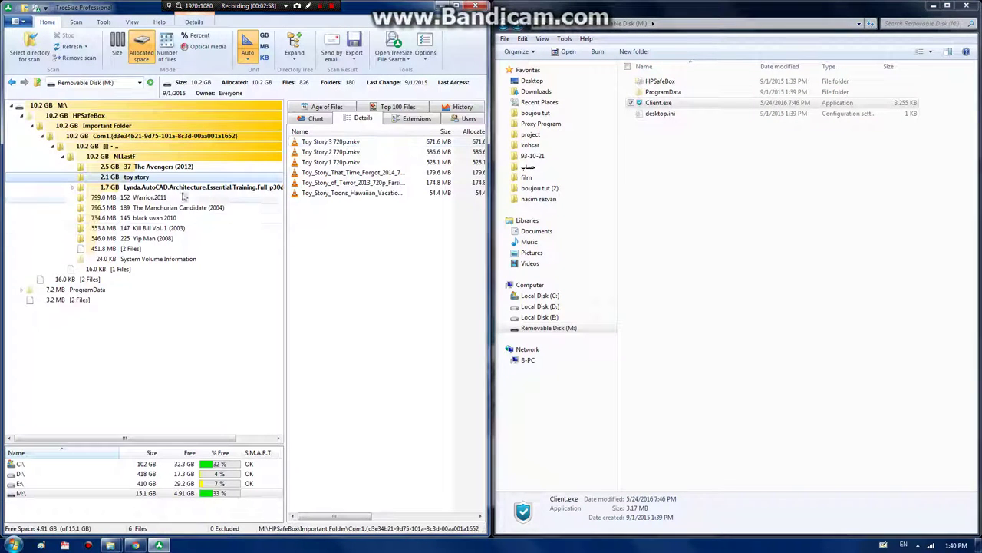
double_click(121, 207)
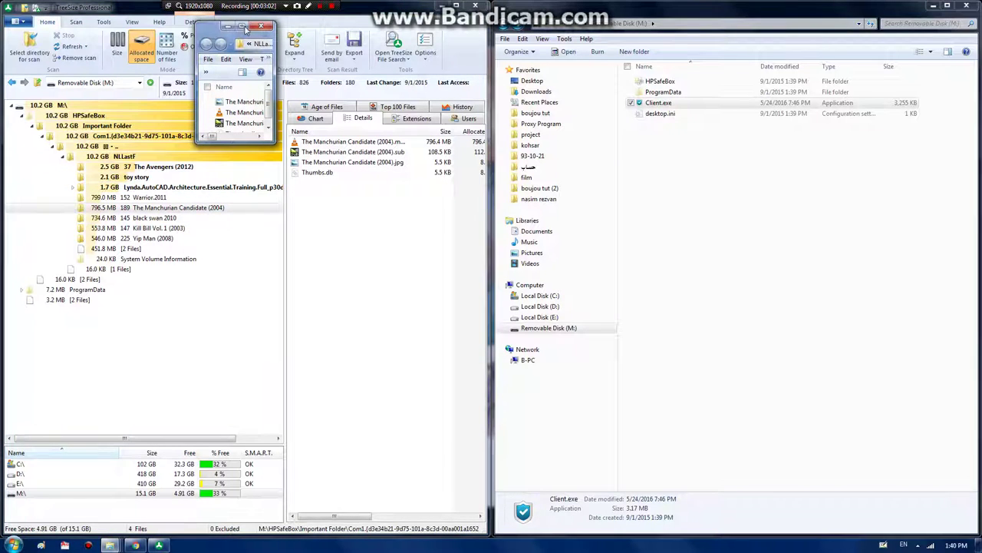
click(244, 27)
key(super+Left)
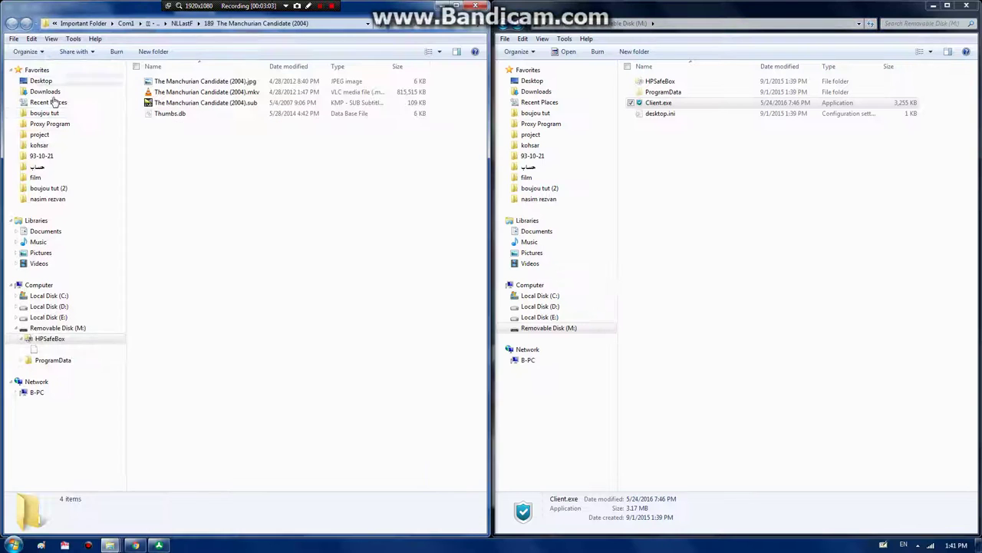
double_click(156, 93)
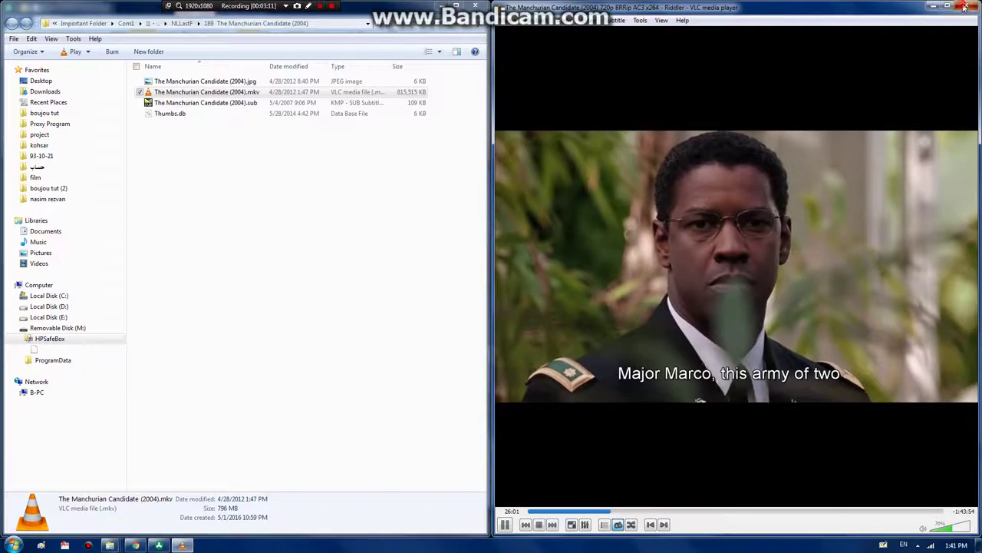
click(964, 10)
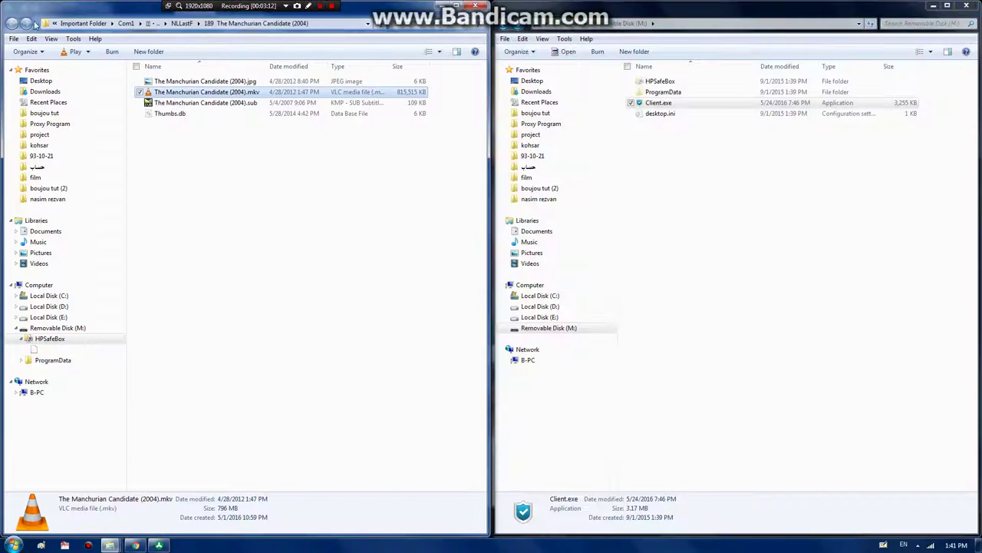
click(476, 5)
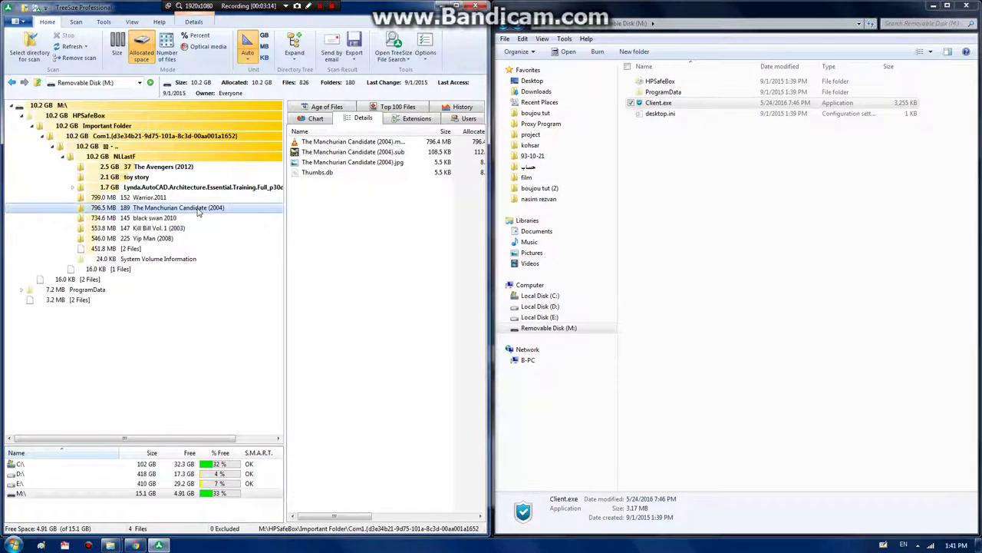
Open the toy story folder in Explorer and dock it to the left half
click(135, 176)
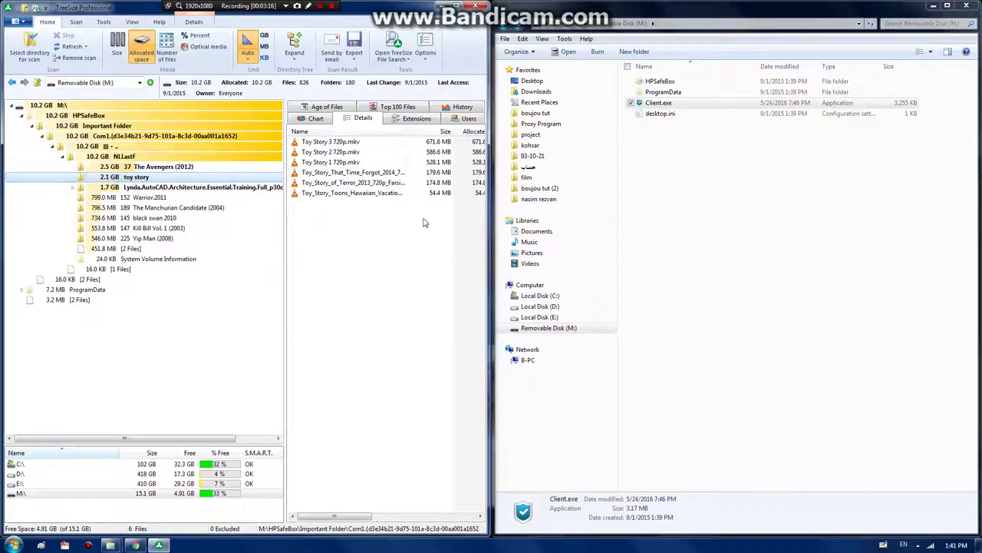
double_click(116, 178)
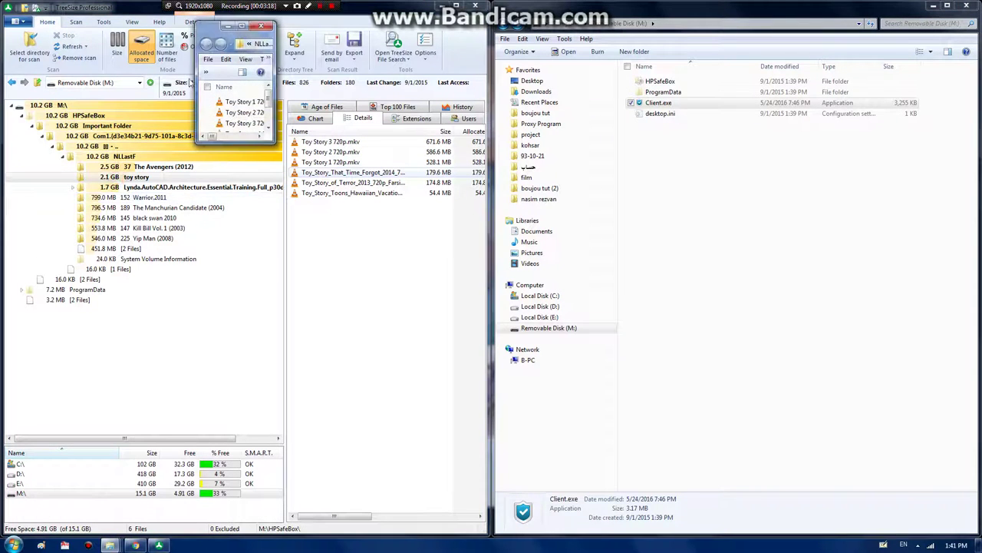
click(241, 28)
key(super+Left)
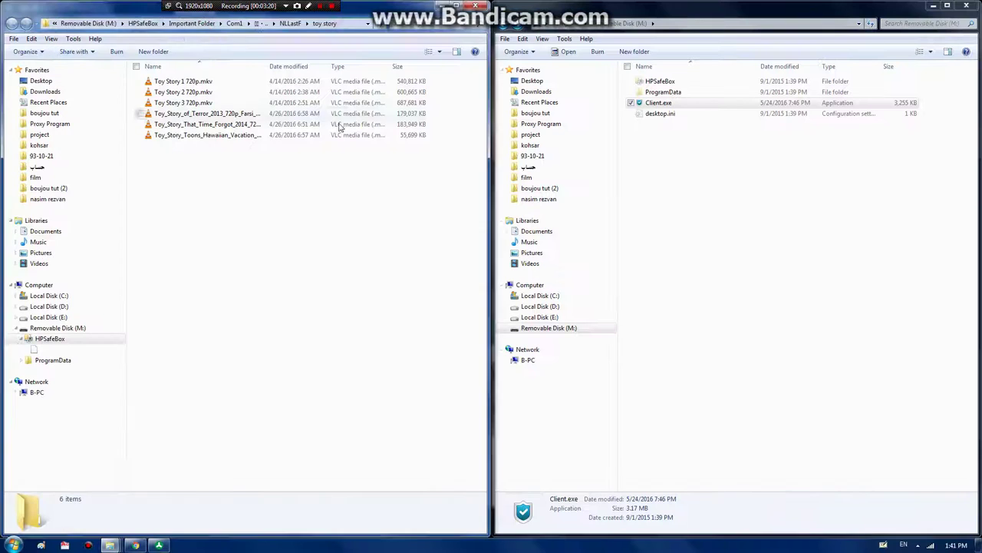
Drag the Hawaiian Vacation .mkv from toy story onto Local Disk (C:) in the right window
click(537, 295)
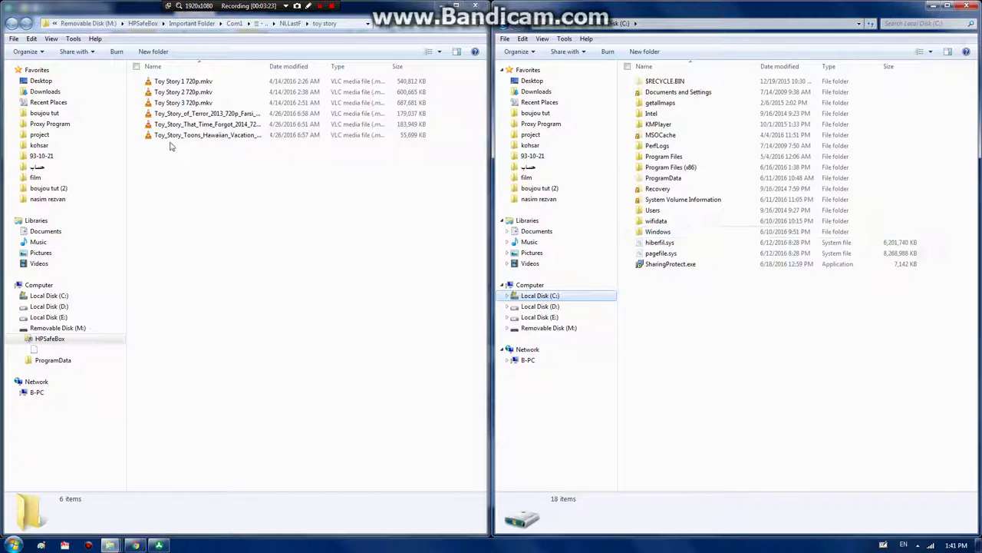
drag(173, 136, 774, 355)
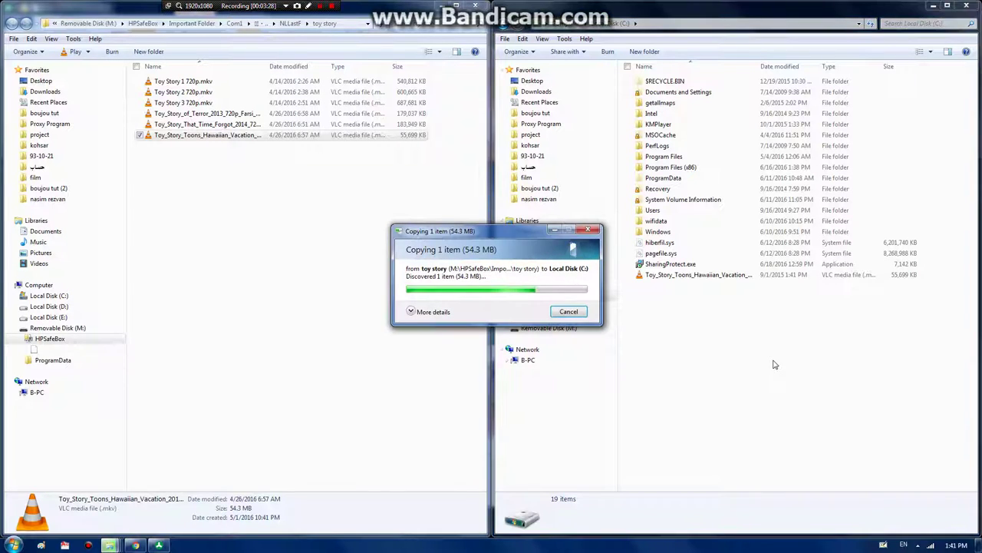
click(687, 278)
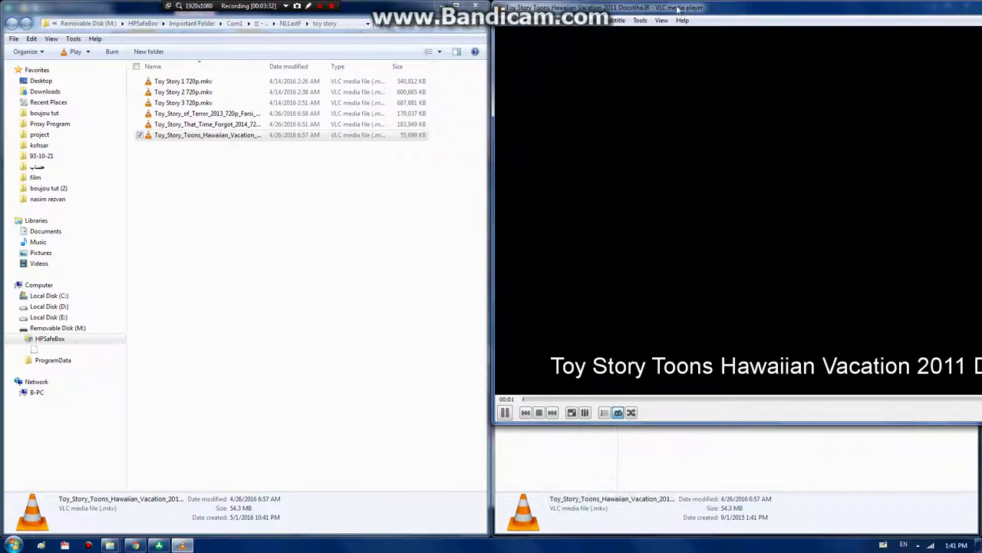
Maximize VLC and skip through the short to about 00:21, 01:03 and 02:11
double_click(678, 9)
click(82, 514)
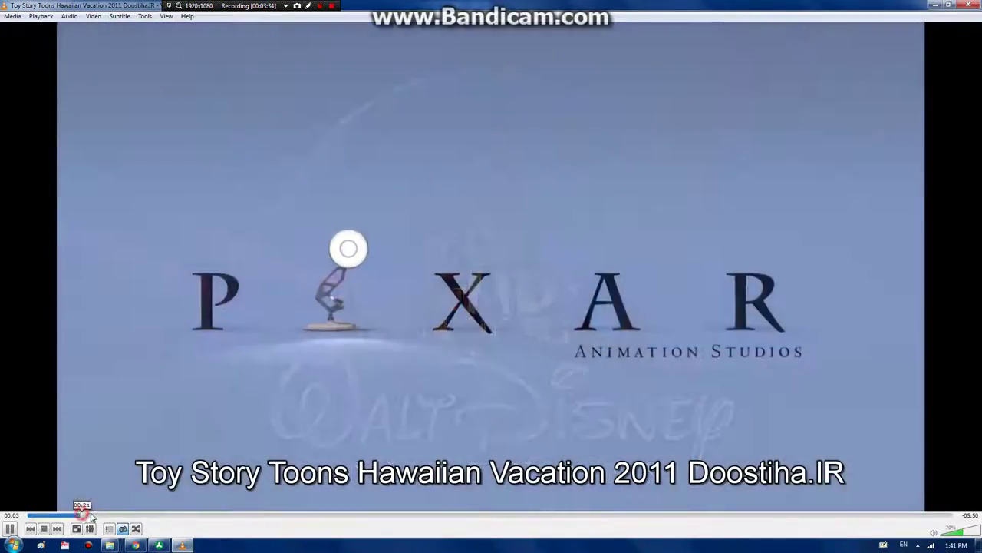
click(192, 514)
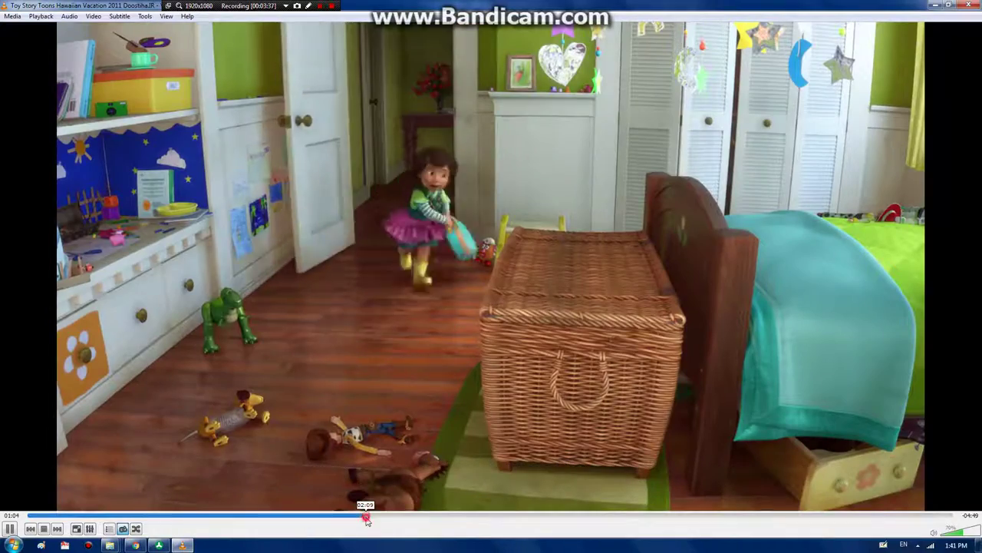
click(370, 514)
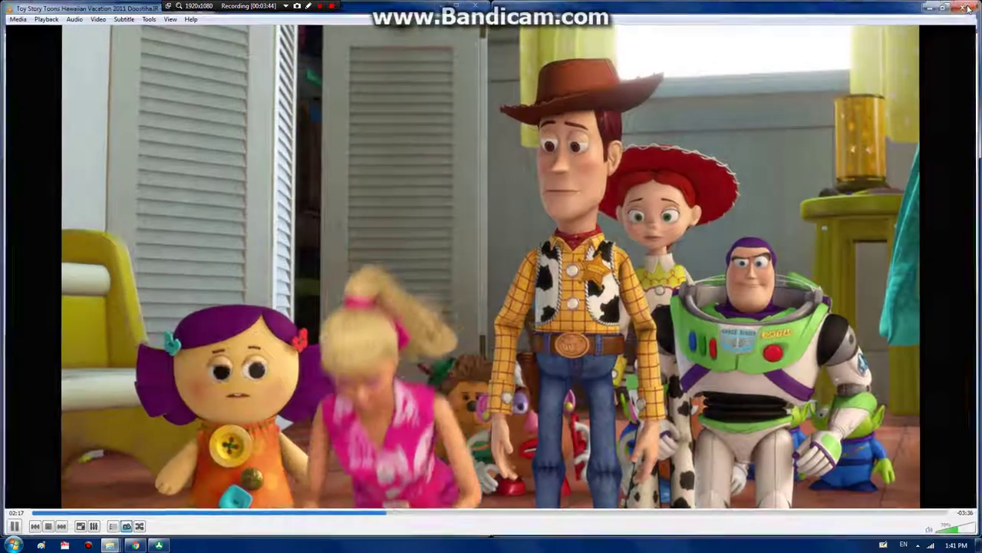
Close VLC, return to the kakasoft page in Chrome, and add '=veryfunny' to the address
click(969, 9)
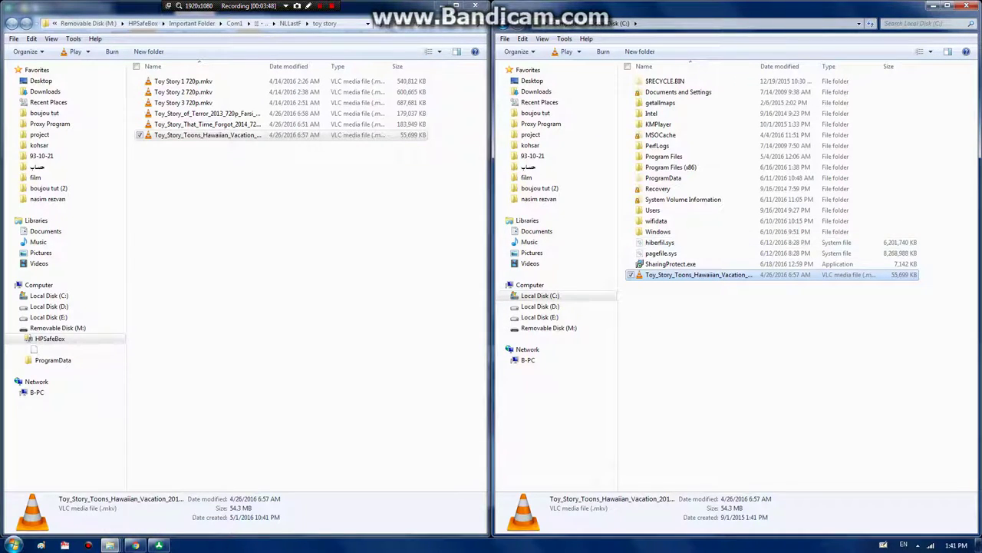
click(135, 544)
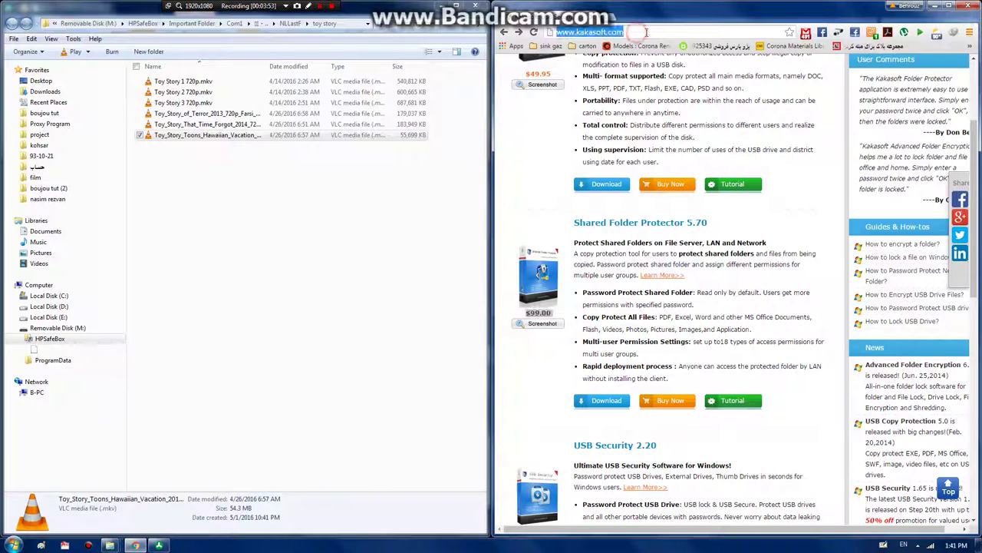
text(=veryfunny)
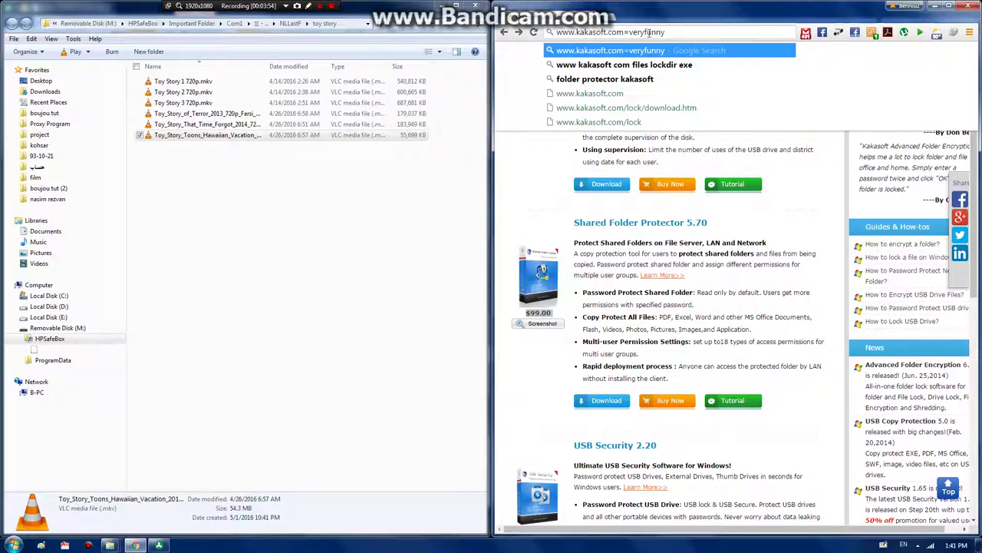